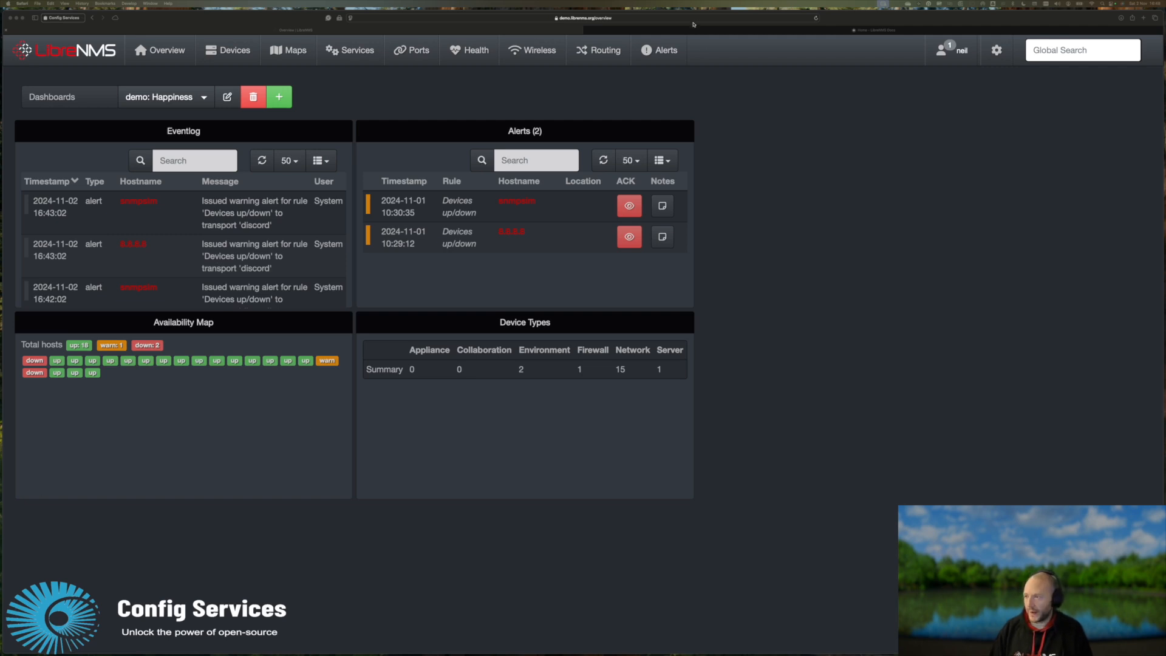
Switch to the LibreNMS Docs tab to view the documentation home page.
{"action": "left_click", "coordinate": [694, 27]}
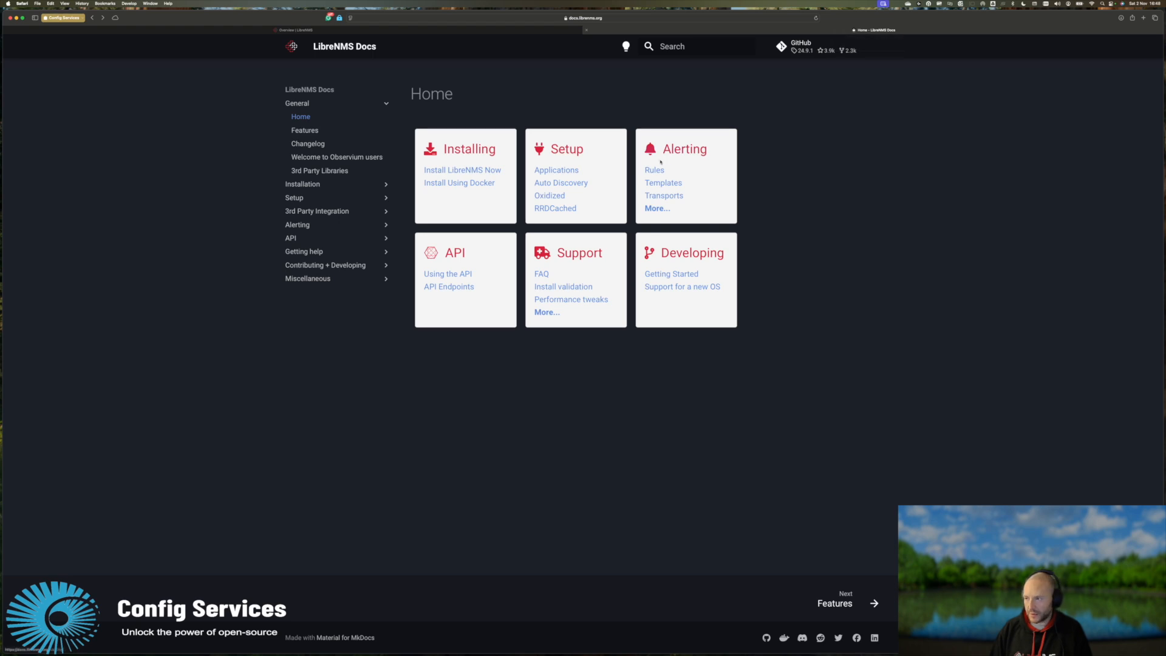
Open the Alerting Transports docs page and jump to its Discord section.
{"action": "left_click", "coordinate": [657, 196]}
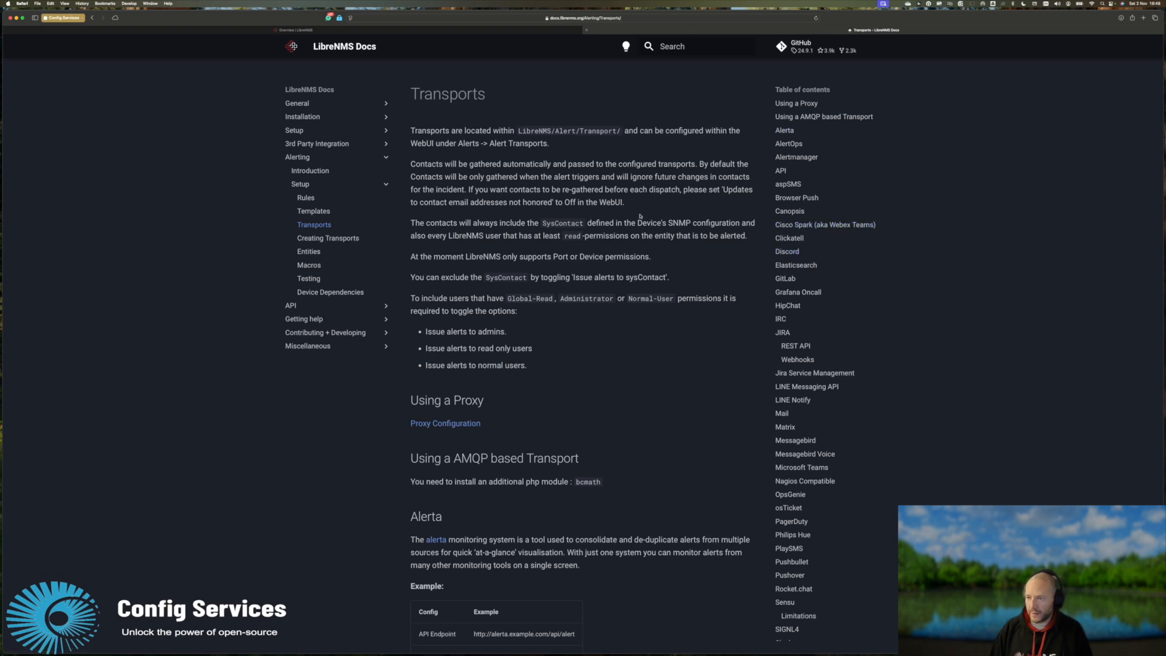
{"action": "scroll", "coordinate": [457, 515], "scroll_direction": "down", "scroll_amount": 3}
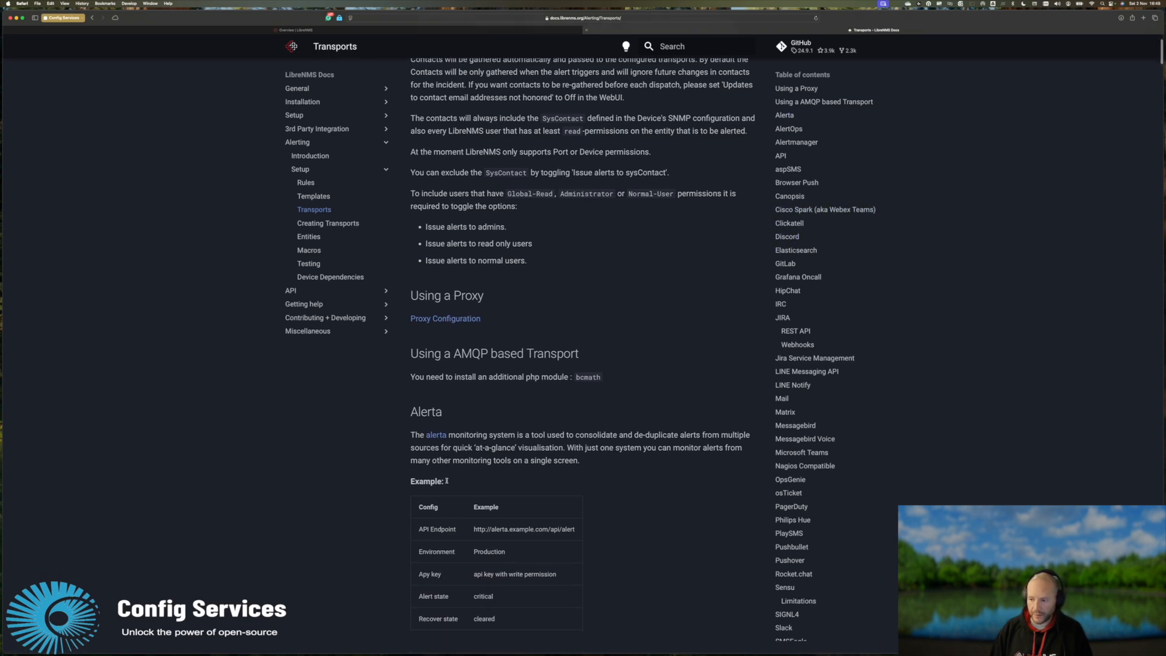
{"action": "scroll", "coordinate": [458, 518], "scroll_direction": "down", "scroll_amount": 1}
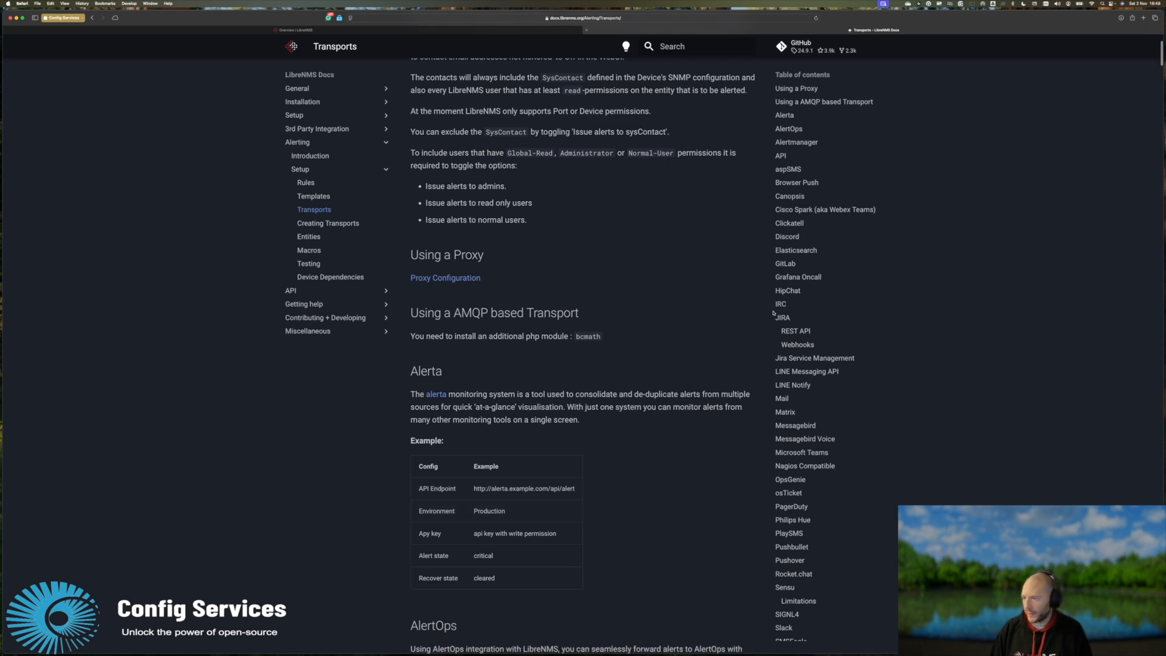
{"action": "left_click", "coordinate": [790, 237]}
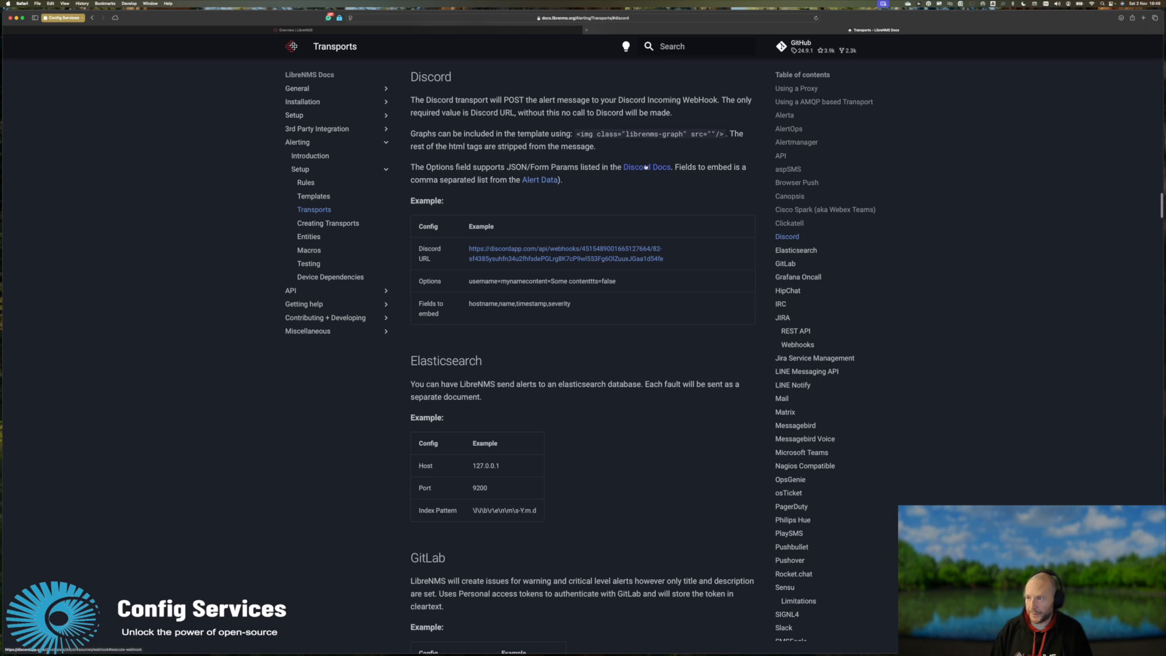
Highlight the Discord Options example value, then return to the LibreNMS tab.
{"action": "left_click_drag", "start_coordinate": [470, 283], "coordinate": [617, 285]}
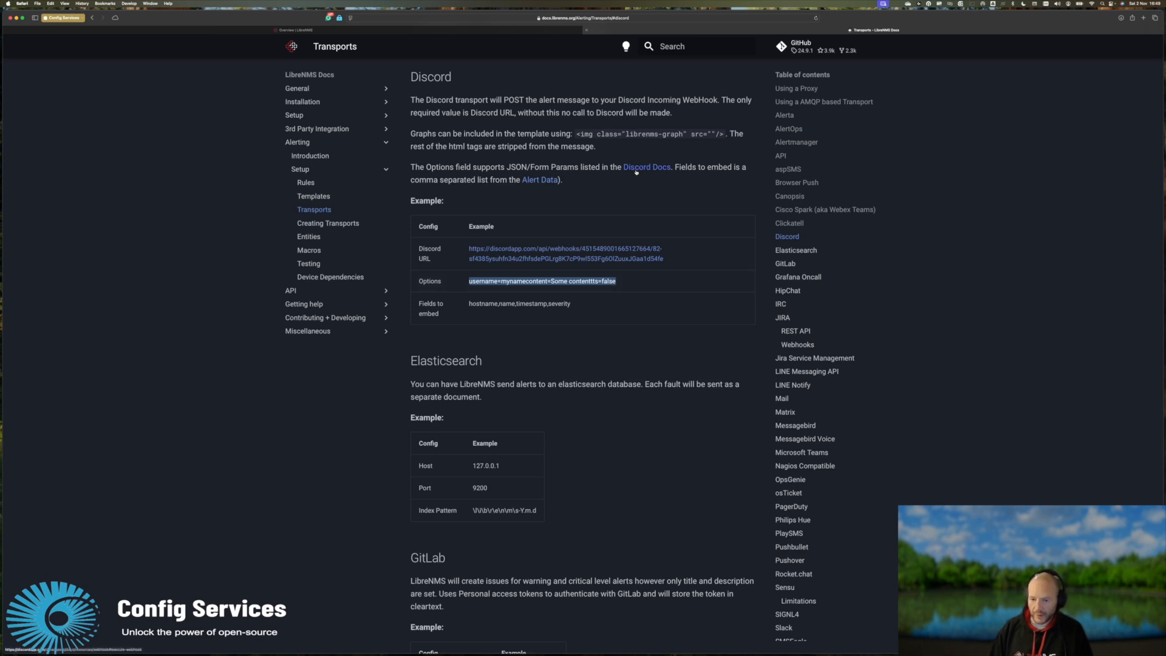
{"action": "left_click", "coordinate": [490, 278]}
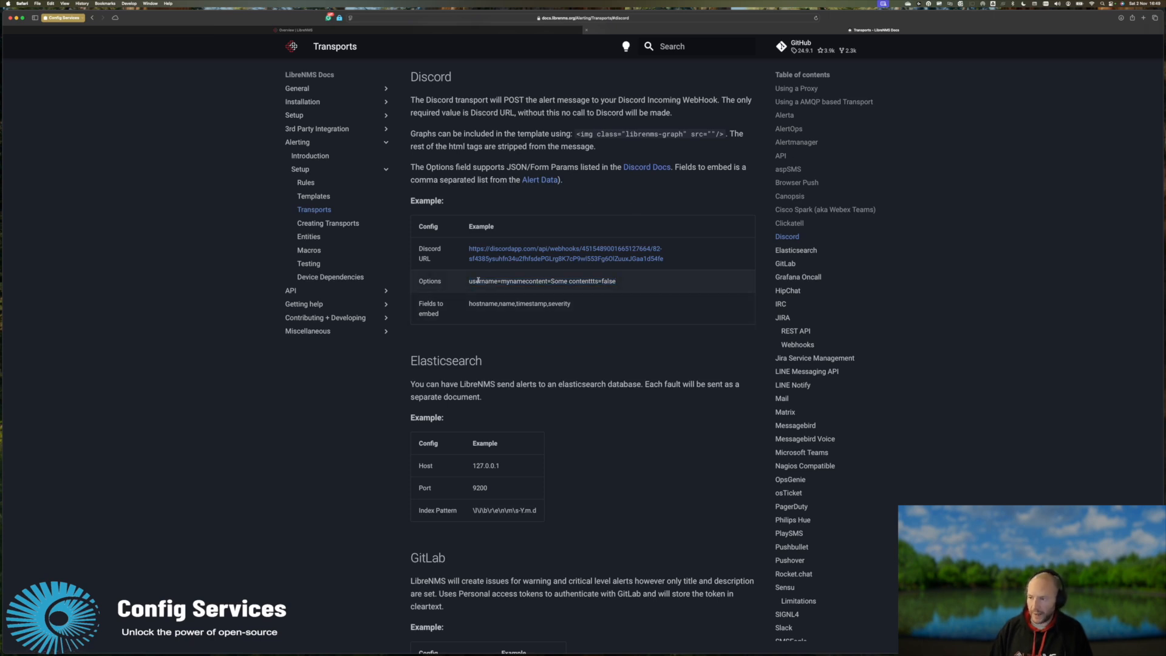
{"action": "left_click_drag", "start_coordinate": [469, 282], "coordinate": [621, 282]}
{"action": "scroll", "coordinate": [583, 182], "scroll_direction": "up", "scroll_amount": 20}
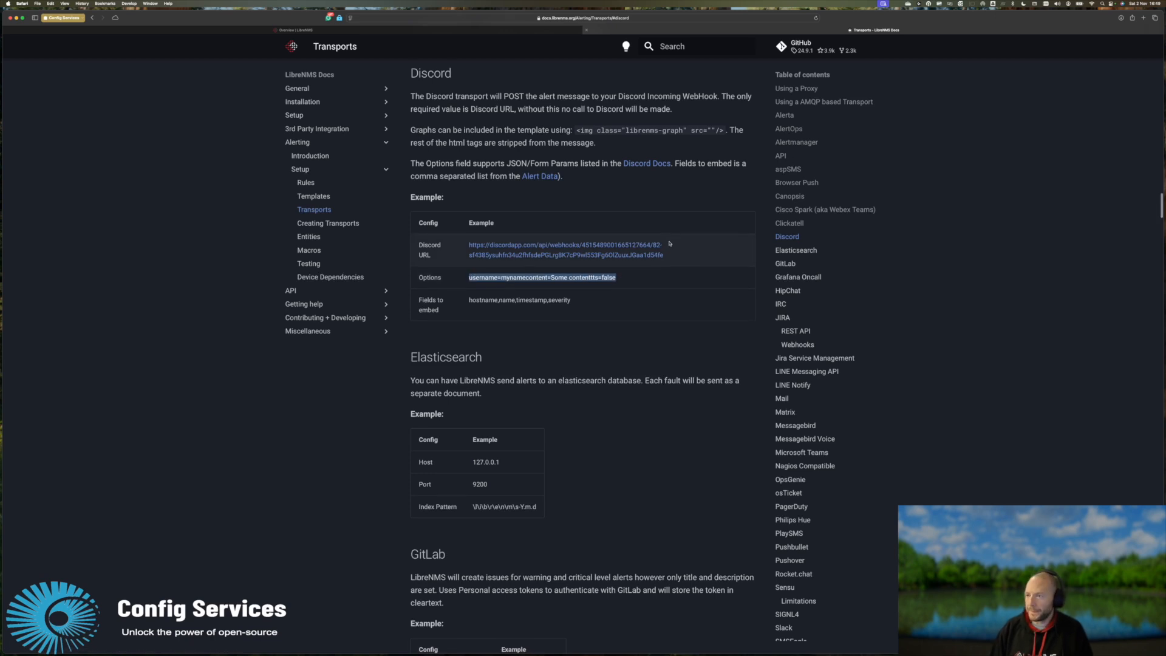
{"action": "left_click", "coordinate": [551, 30]}
{"action": "mouse_move", "coordinate": [665, 58]}
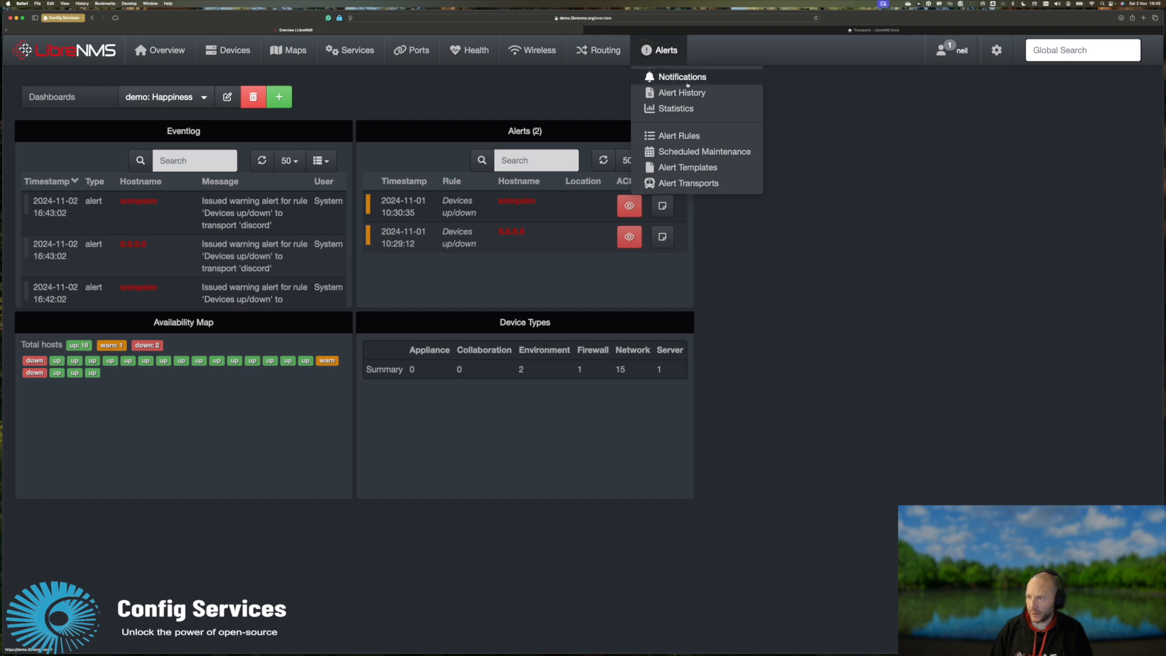
Go to Alerts > Alert Transports, start a new alert transport and expand its type list.
{"action": "left_click", "coordinate": [669, 182]}
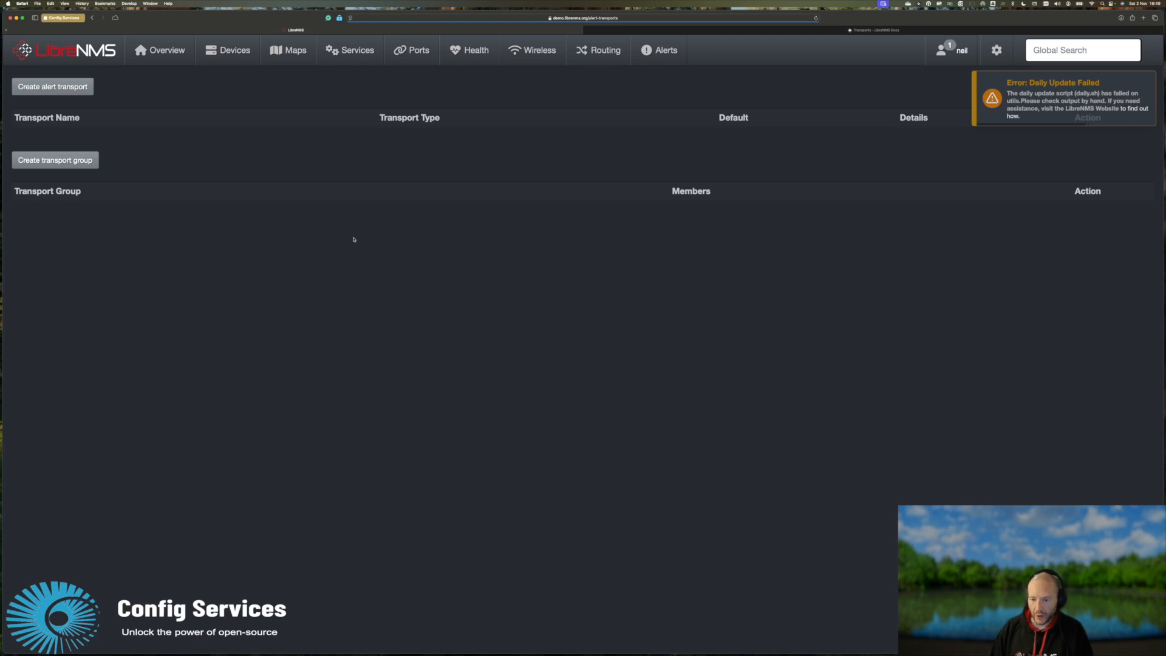
{"action": "left_click", "coordinate": [78, 91]}
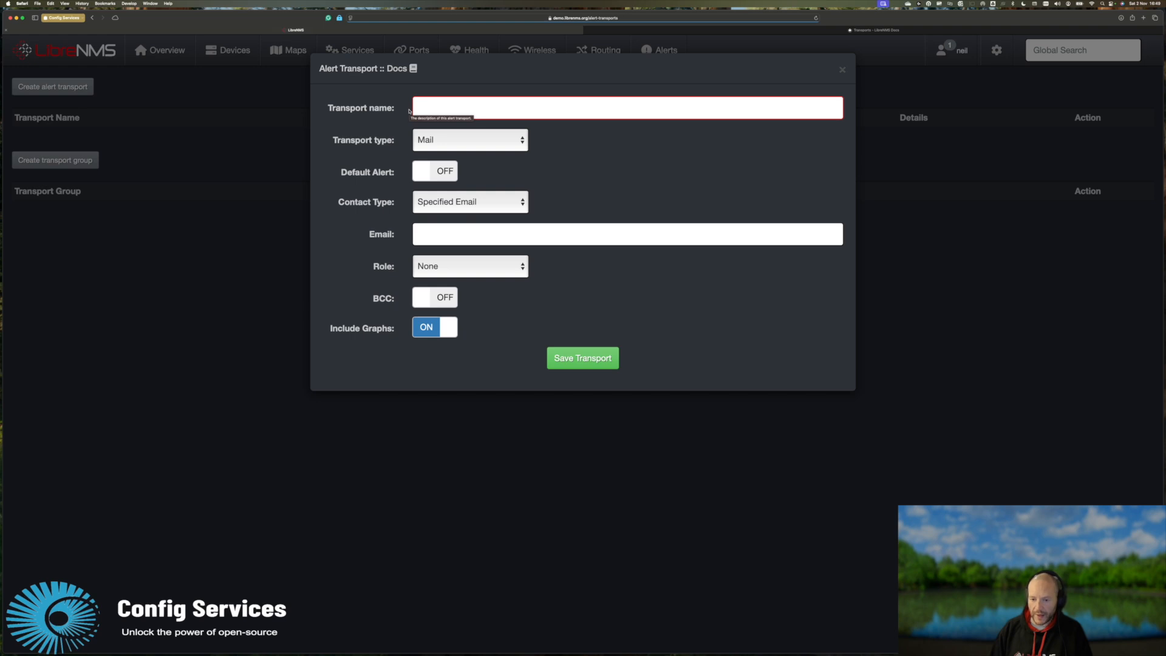
{"action": "left_click", "coordinate": [458, 139]}
Try the Mattermost, Microsoft Teams, Pushover and Syslog transport types, then settle on Mail.
{"action": "left_click", "coordinate": [463, 142]}
{"action": "left_click", "coordinate": [463, 141]}
{"action": "left_click", "coordinate": [468, 176]}
{"action": "left_click", "coordinate": [480, 141]}
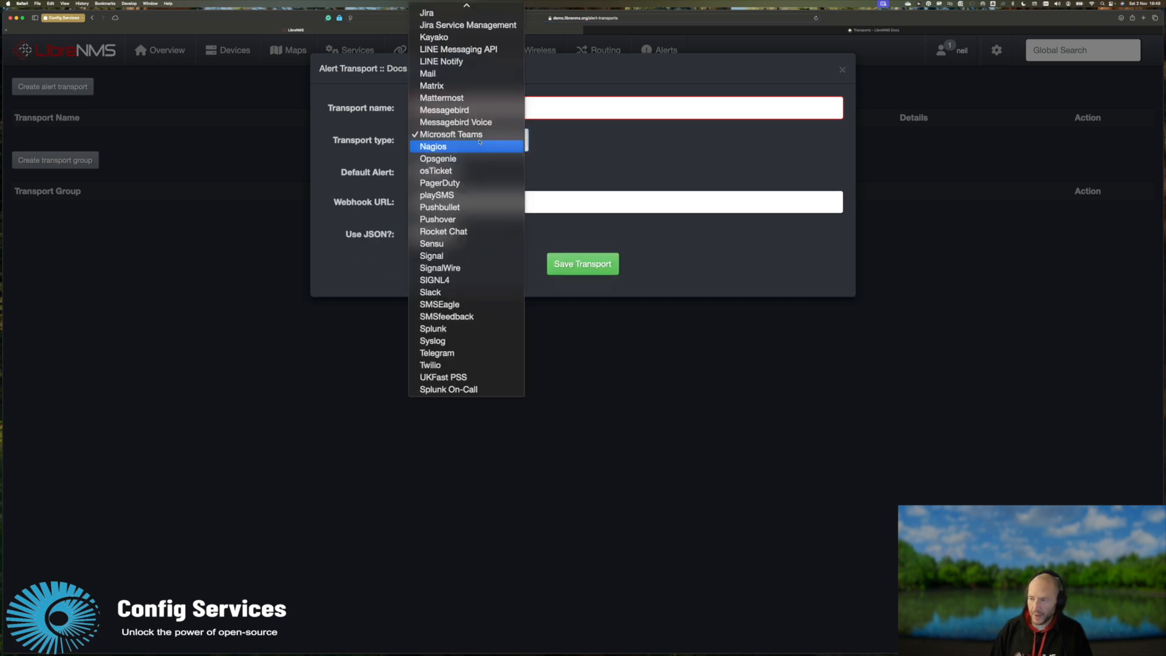
{"action": "left_click", "coordinate": [474, 217]}
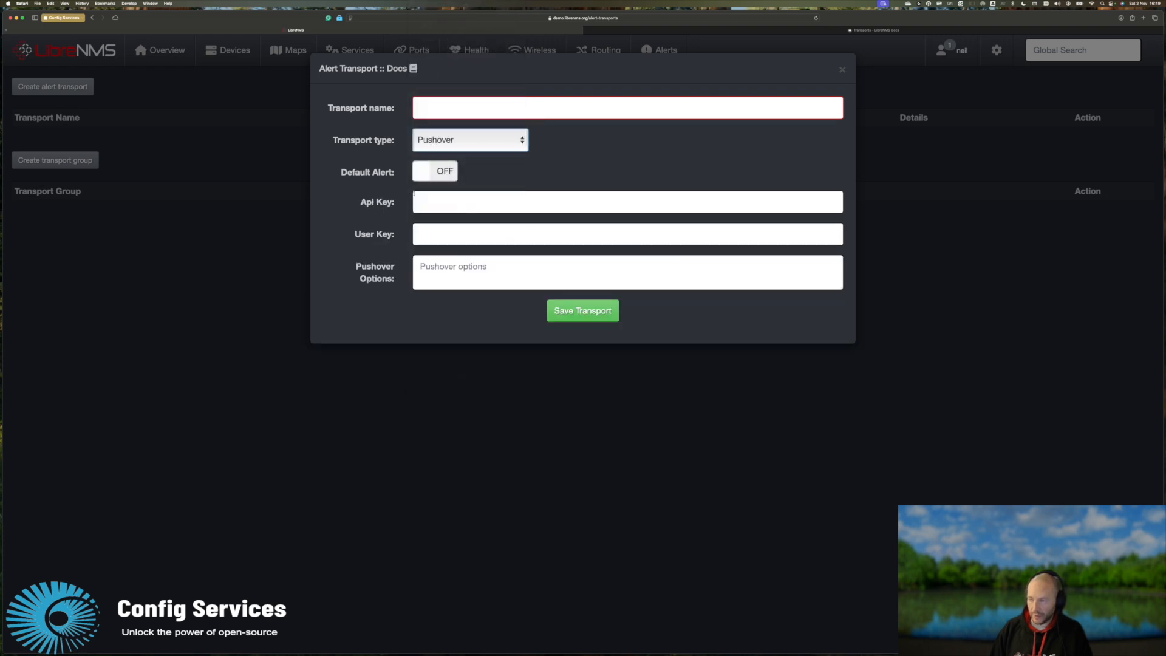
{"action": "left_click", "coordinate": [467, 141]}
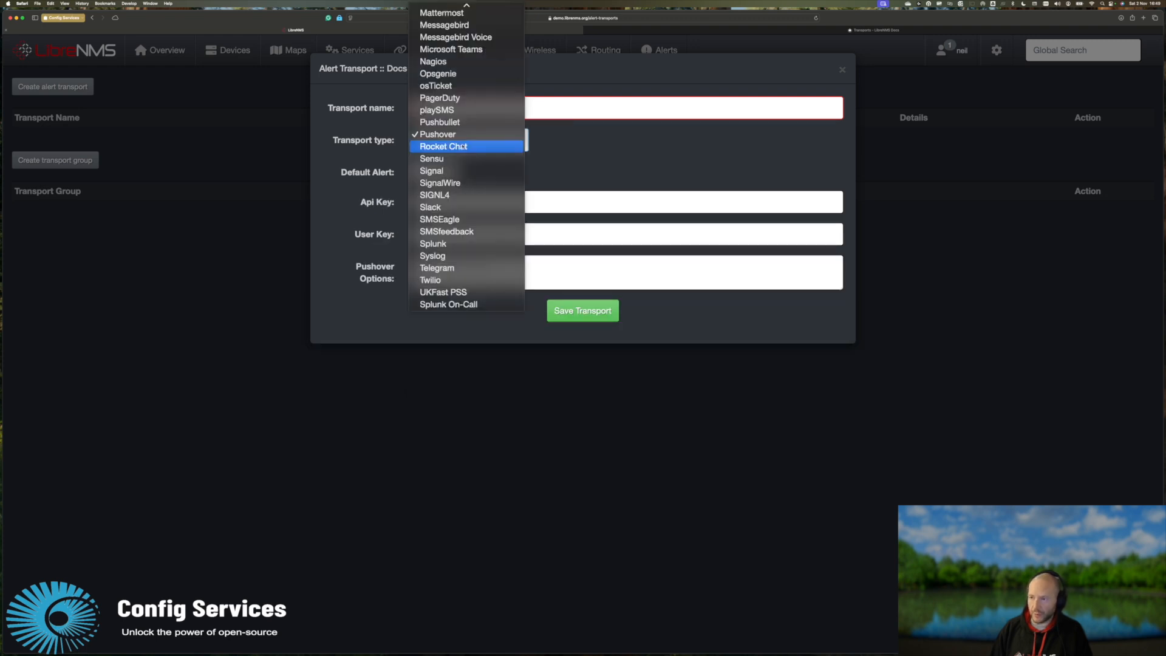
{"action": "left_click", "coordinate": [455, 253]}
{"action": "left_click", "coordinate": [458, 145]}
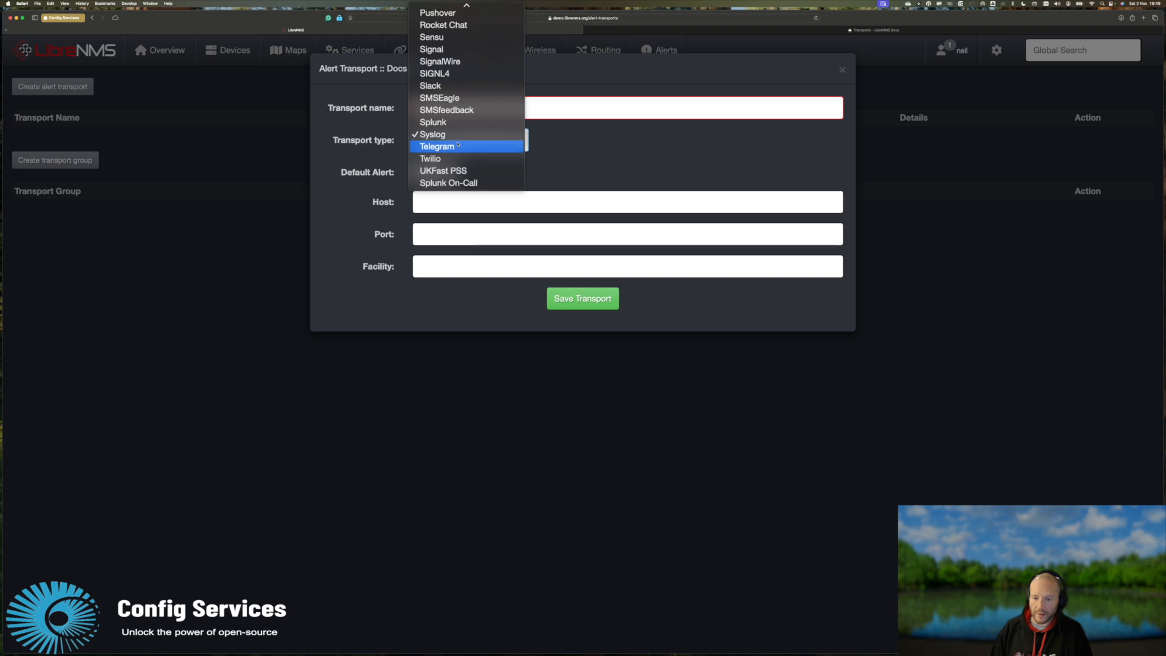
{"action": "scroll", "coordinate": [458, 144], "scroll_direction": "up", "scroll_amount": 5}
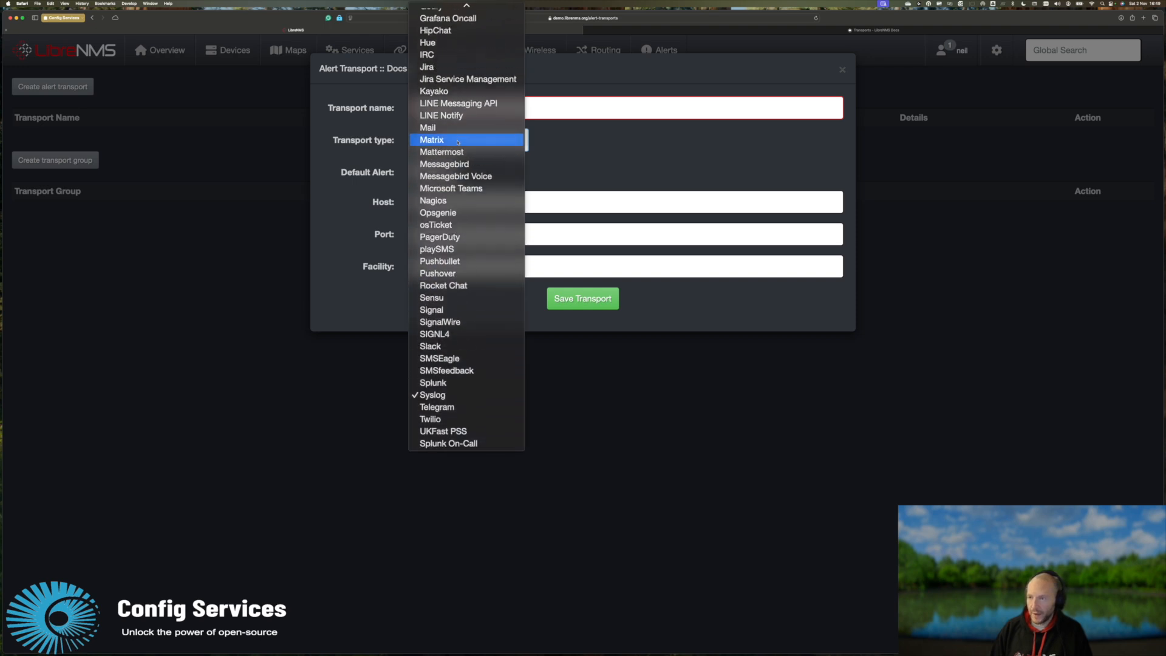
{"action": "scroll", "coordinate": [458, 142], "scroll_direction": "up", "scroll_amount": 1}
{"action": "left_click", "coordinate": [458, 140]}
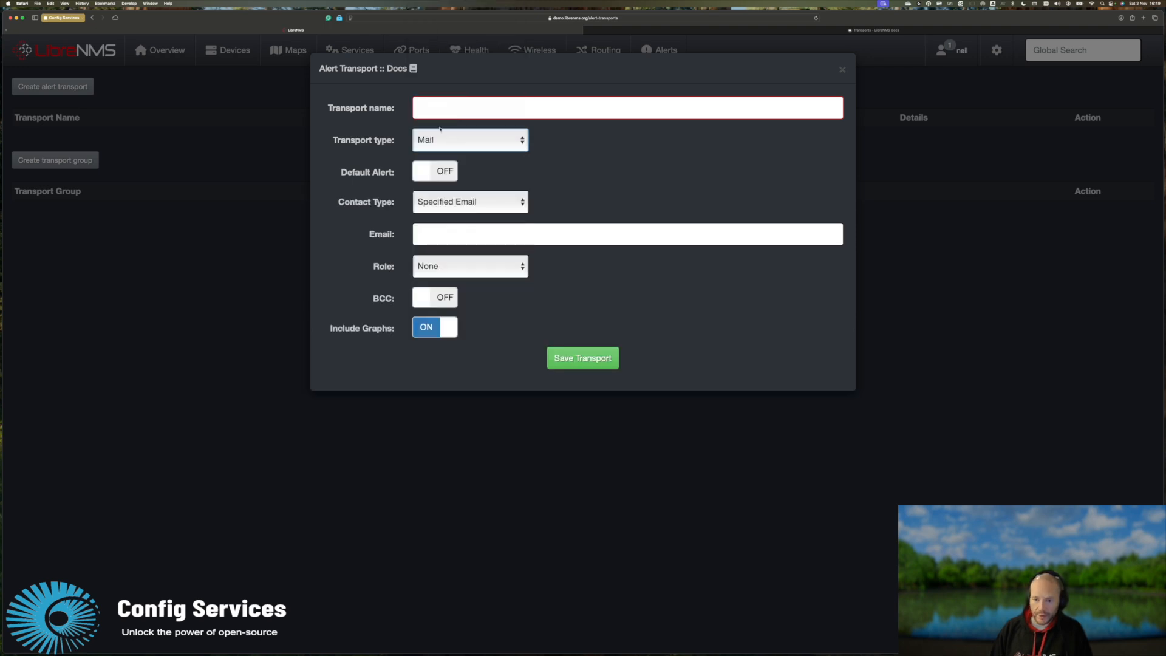
Name the transport 'Testing mail' and check the contact type choices.
{"action": "left_click", "coordinate": [449, 113]}
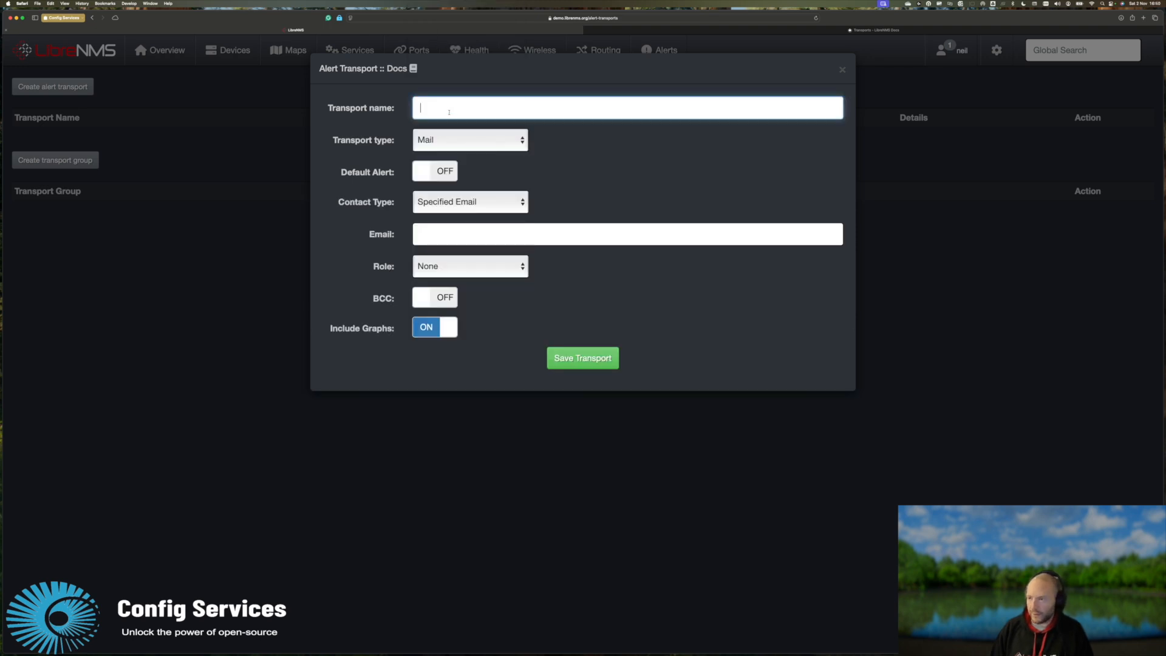
{"action": "type", "text": "Testing mail"}
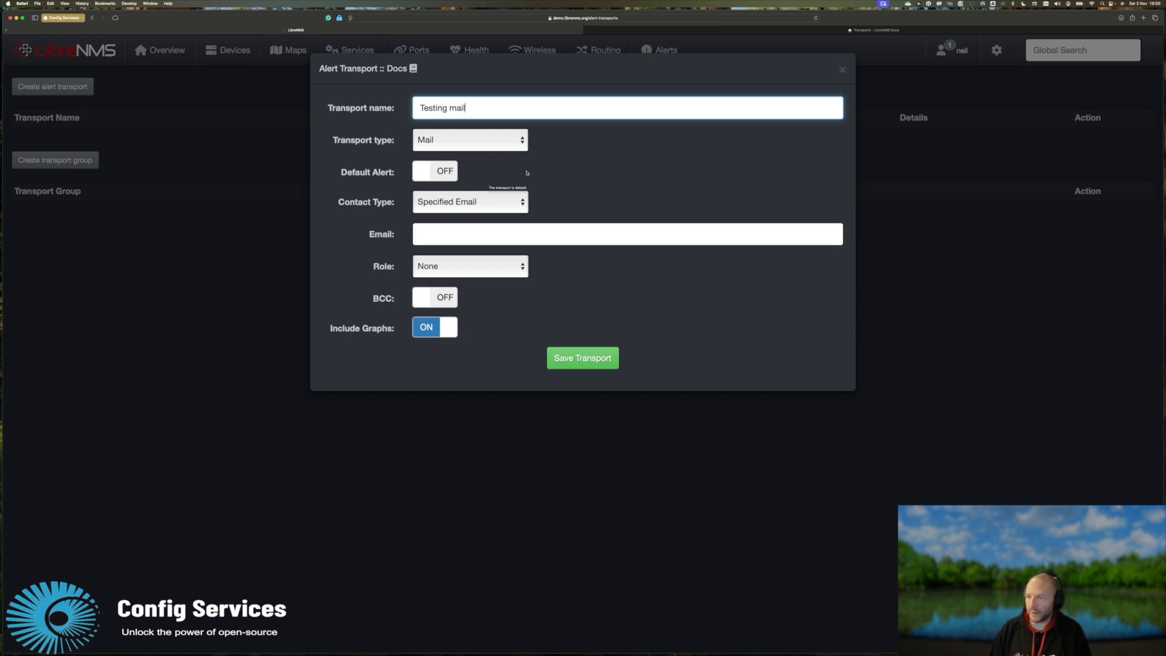
{"action": "left_click", "coordinate": [446, 207]}
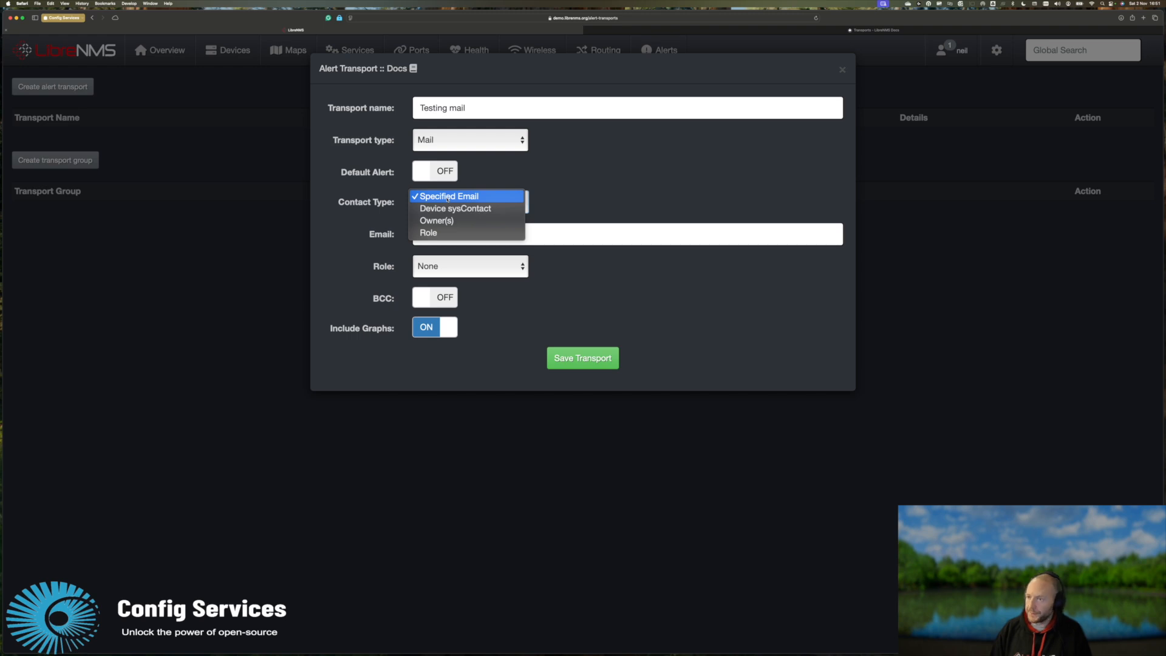
Keep Specified Email as the contact type and enter the recipient's e-mail address.
{"action": "left_click", "coordinate": [448, 197]}
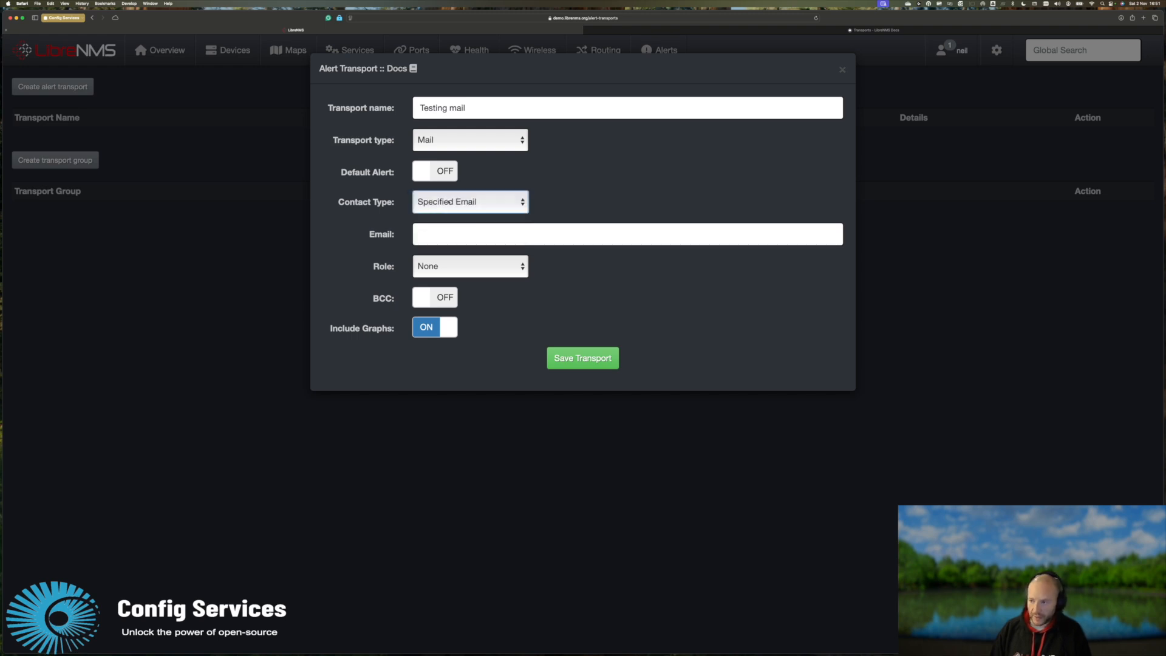
{"action": "left_click", "coordinate": [443, 236]}
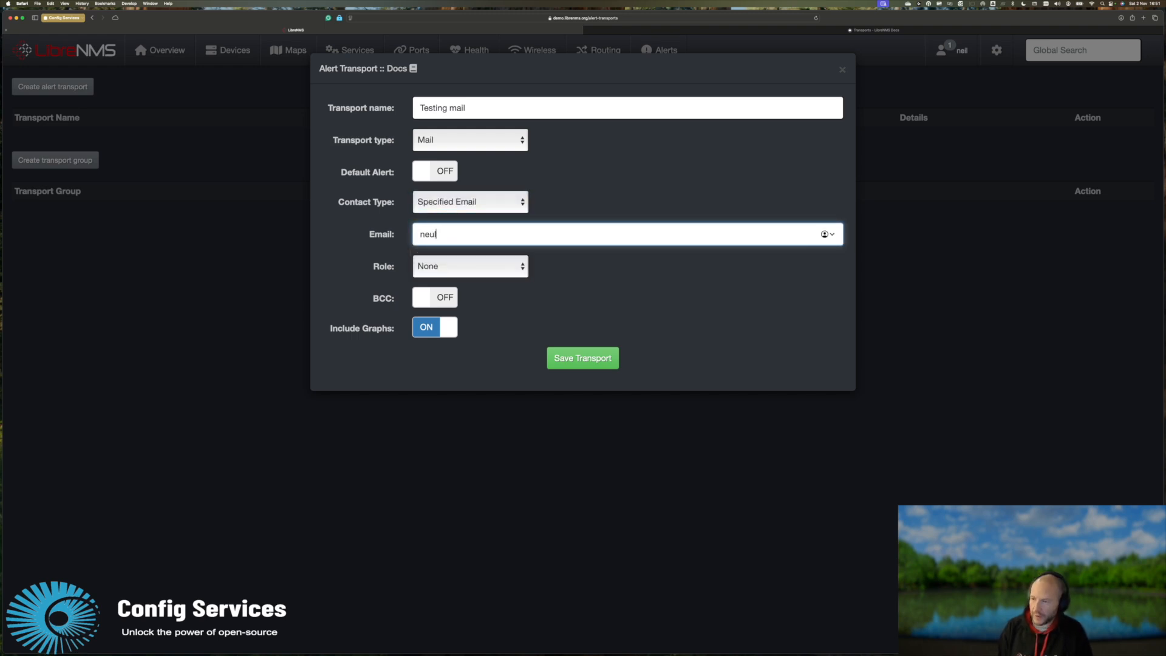
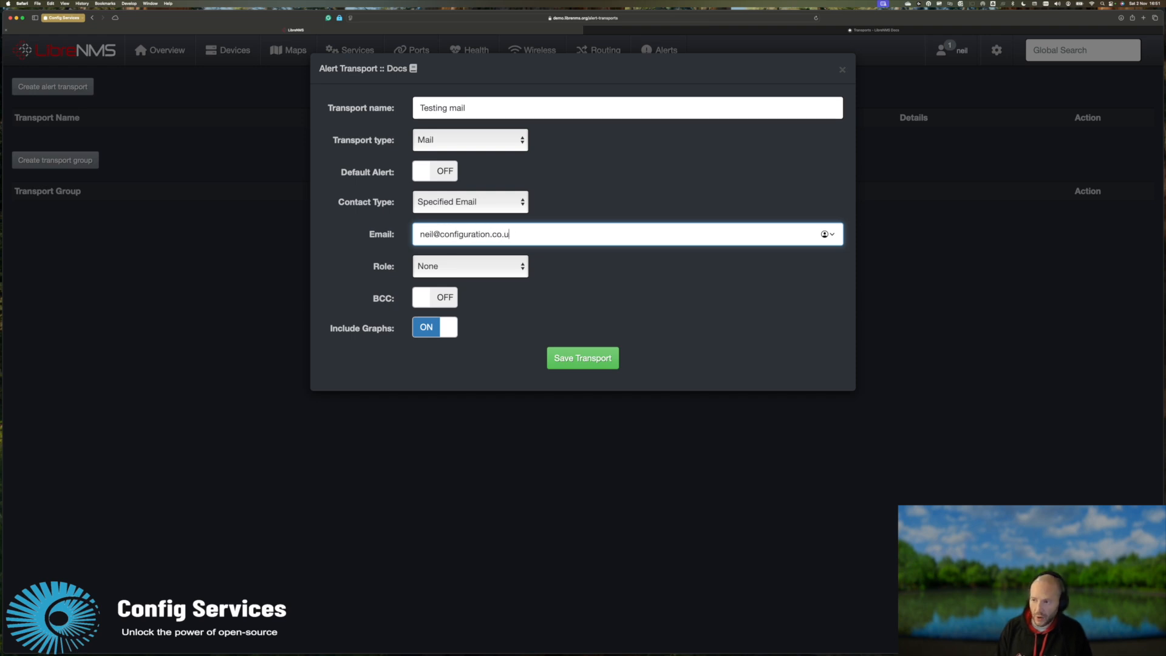
{"action": "left_click", "coordinate": [509, 198]}
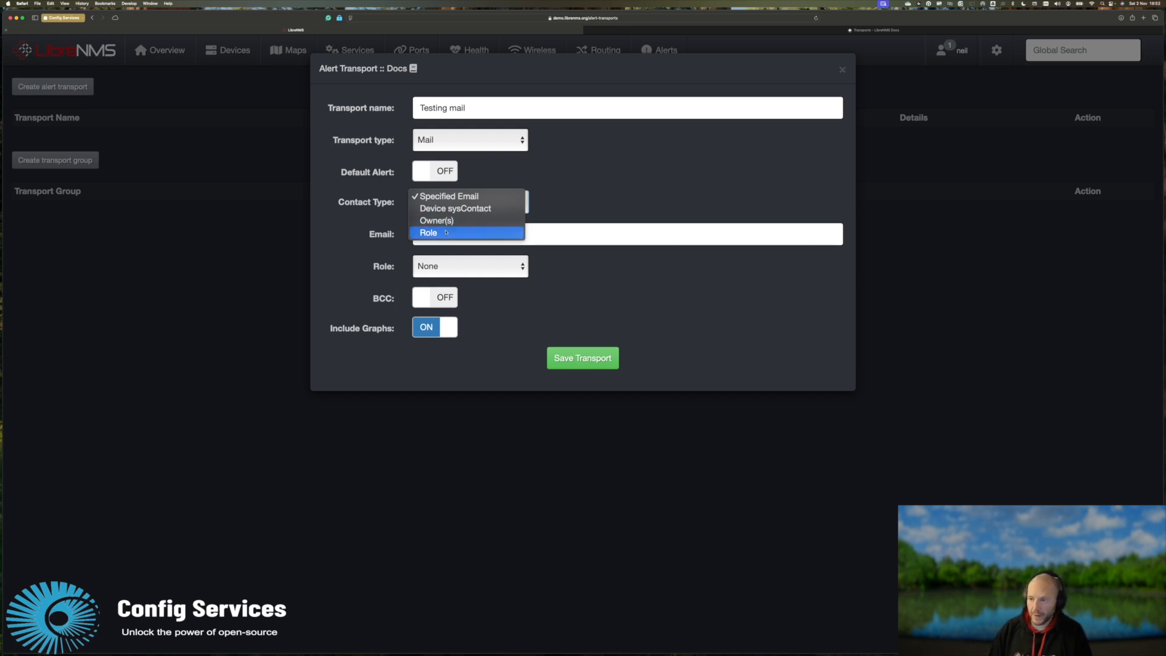
Try the Role contact type with role None, then switch back to Specified Email.
{"action": "left_click", "coordinate": [446, 232]}
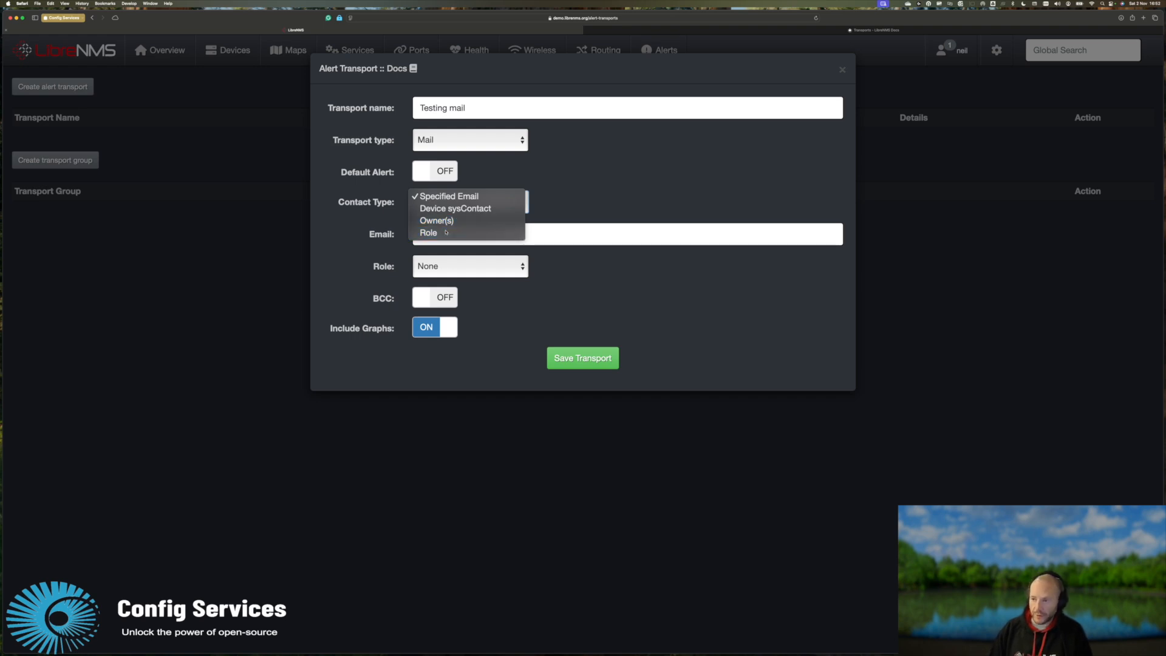
{"action": "left_click", "coordinate": [443, 272]}
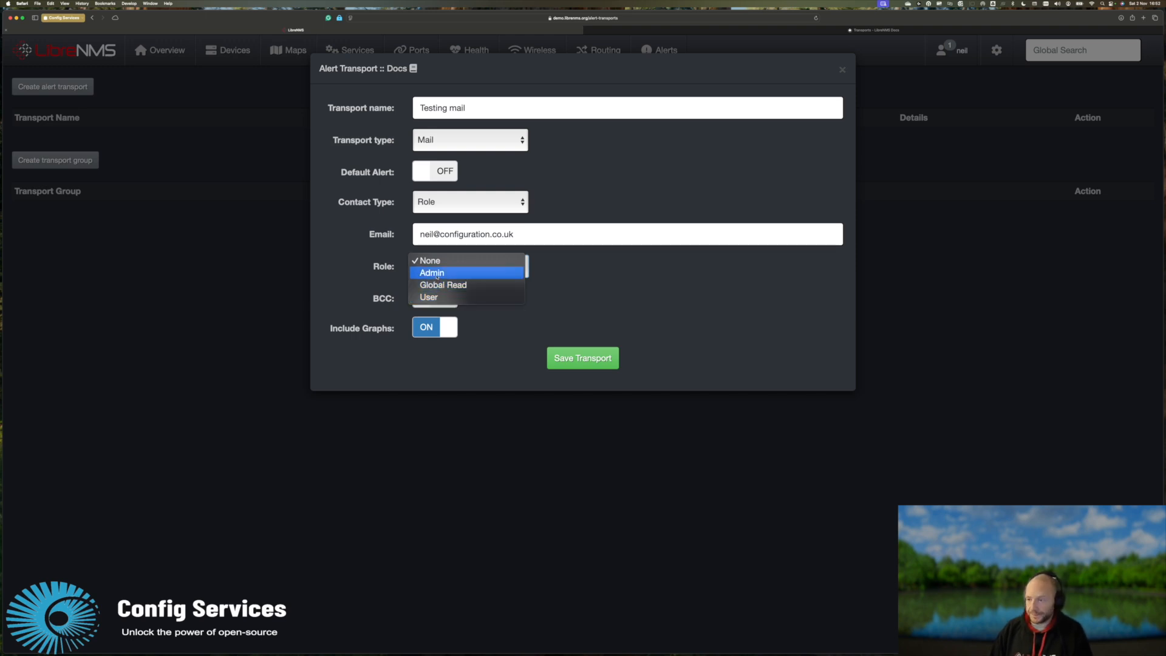
{"action": "left_click", "coordinate": [441, 261]}
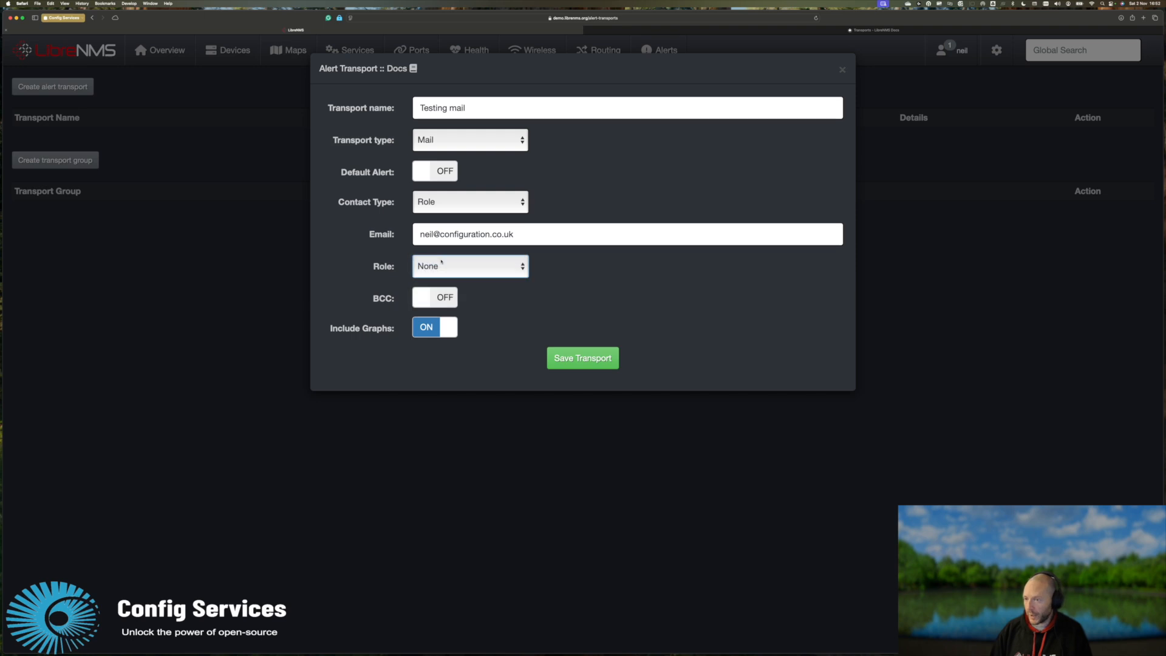
{"action": "left_click", "coordinate": [441, 206]}
{"action": "left_click", "coordinate": [450, 158]}
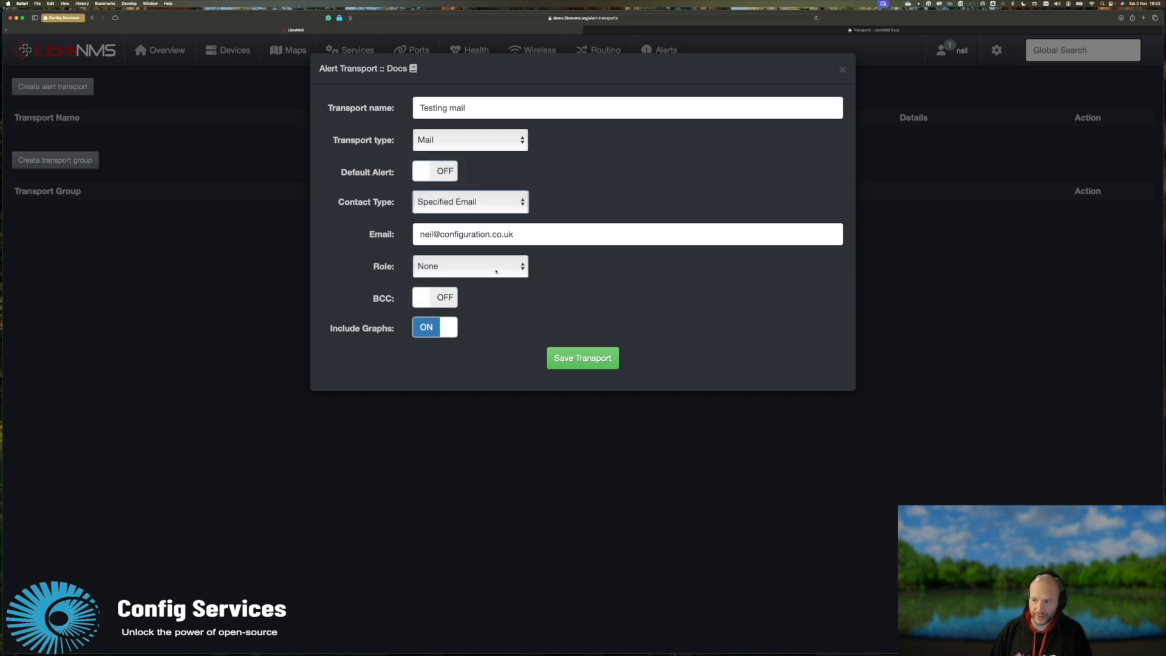
{"action": "mouse_move", "coordinate": [485, 309]}
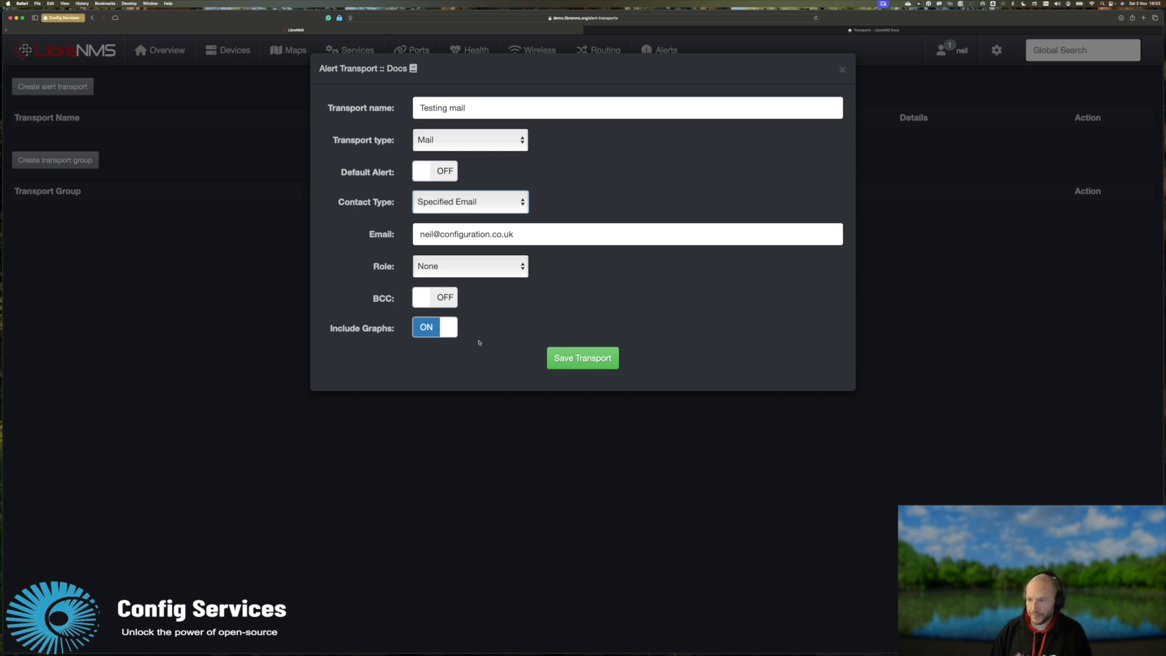
{"action": "mouse_move", "coordinate": [334, 330]}
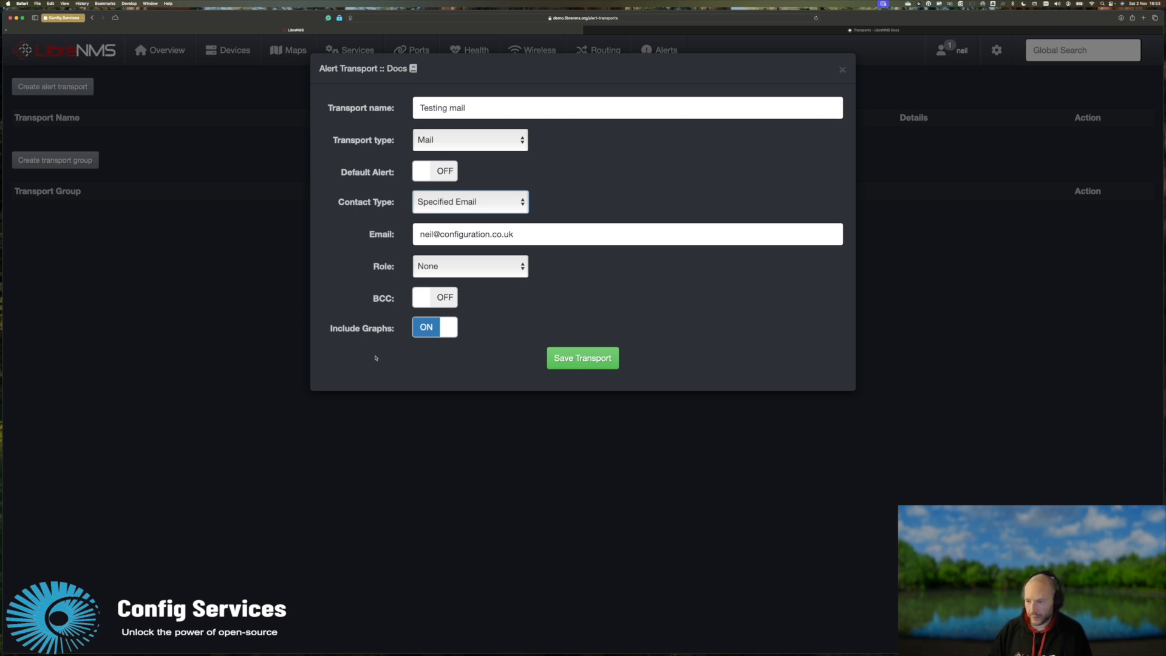
Save the Testing mail transport and review its Mail type and details in the table.
{"action": "left_click", "coordinate": [577, 358]}
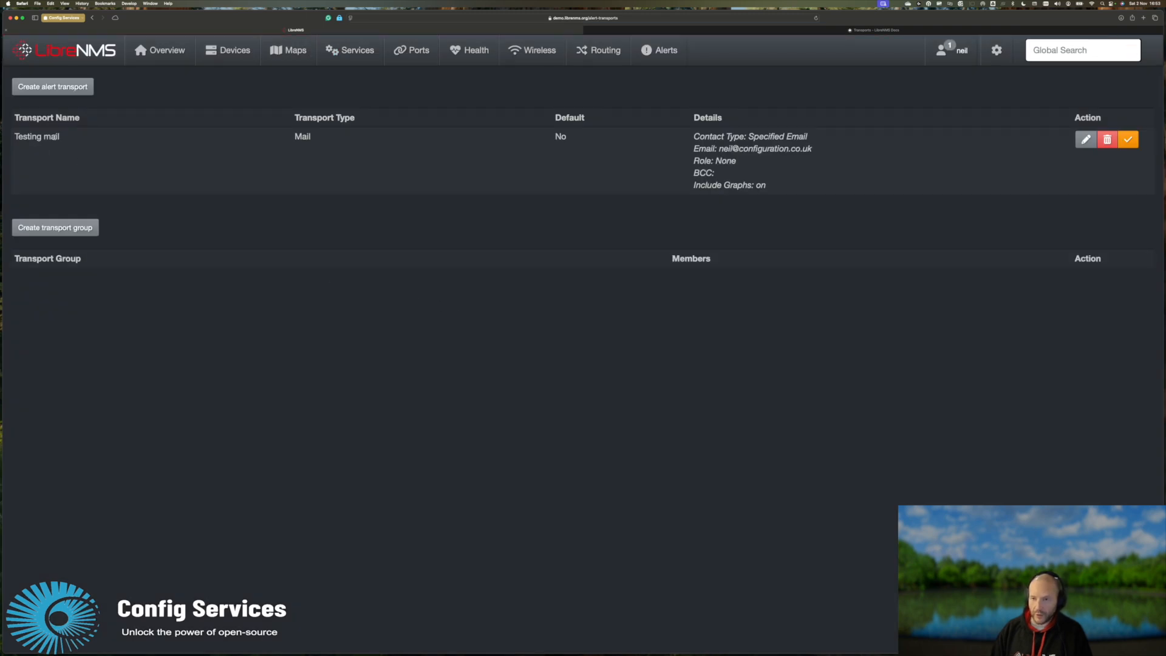
{"action": "double_click", "coordinate": [302, 136]}
{"action": "left_click_drag", "start_coordinate": [684, 133], "coordinate": [771, 189]}
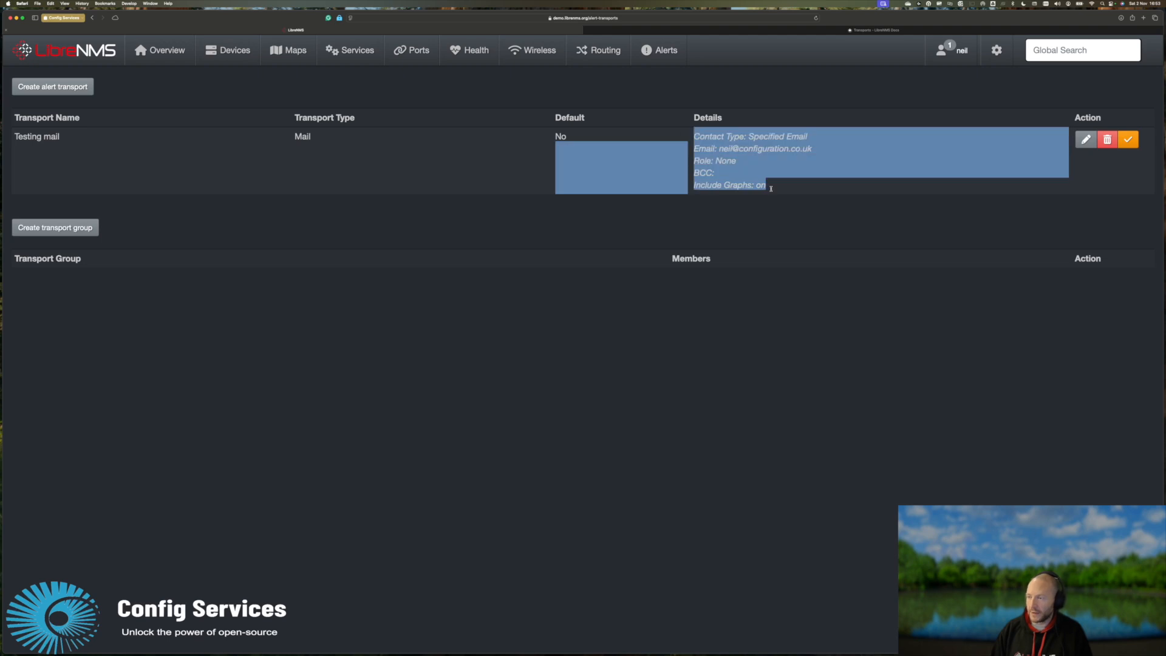
{"action": "left_click", "coordinate": [771, 191]}
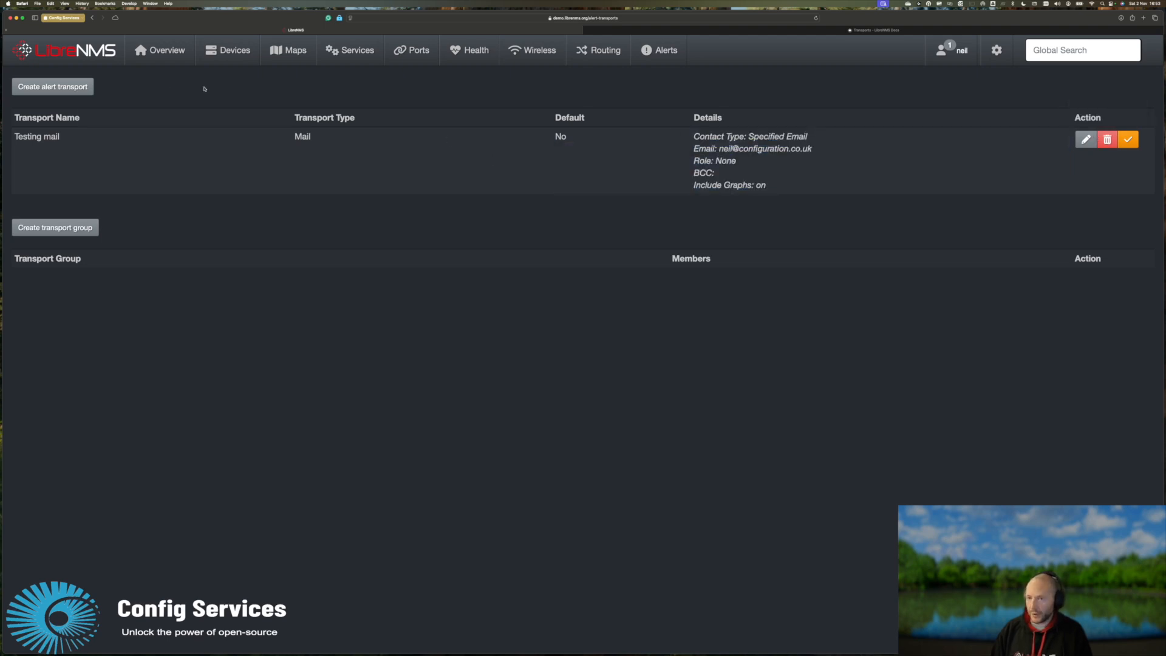
Start a second alert transport and expand its transport type list.
{"action": "left_click", "coordinate": [53, 86]}
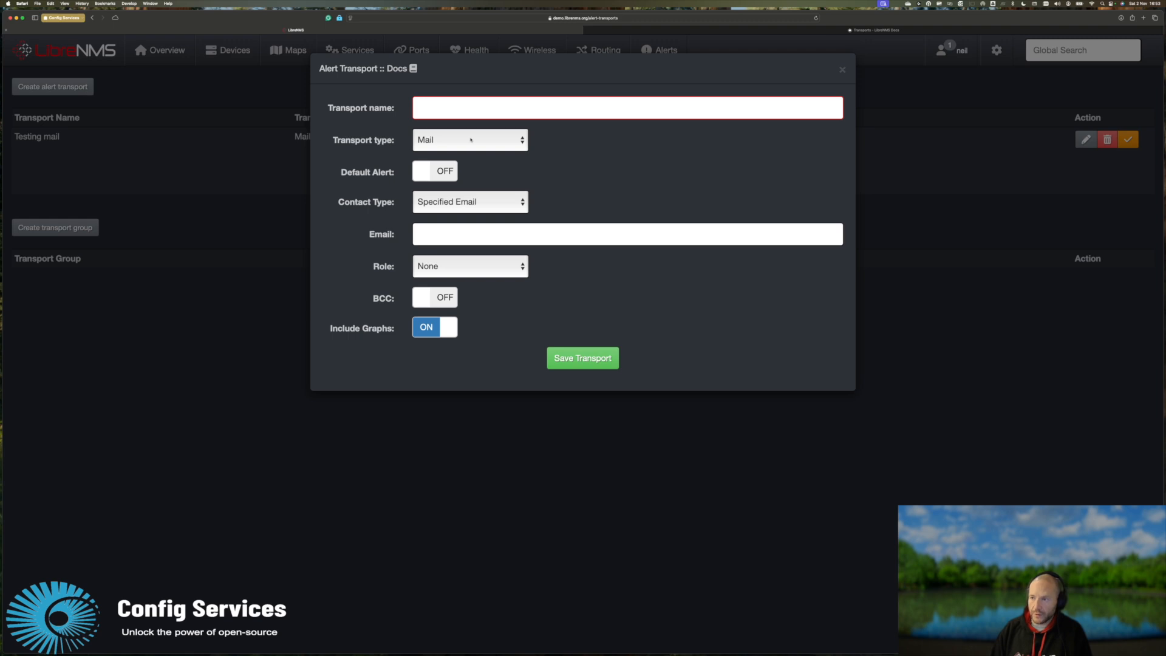
{"action": "left_click", "coordinate": [456, 138]}
{"action": "scroll", "coordinate": [449, 97], "scroll_direction": "up", "scroll_amount": 3}
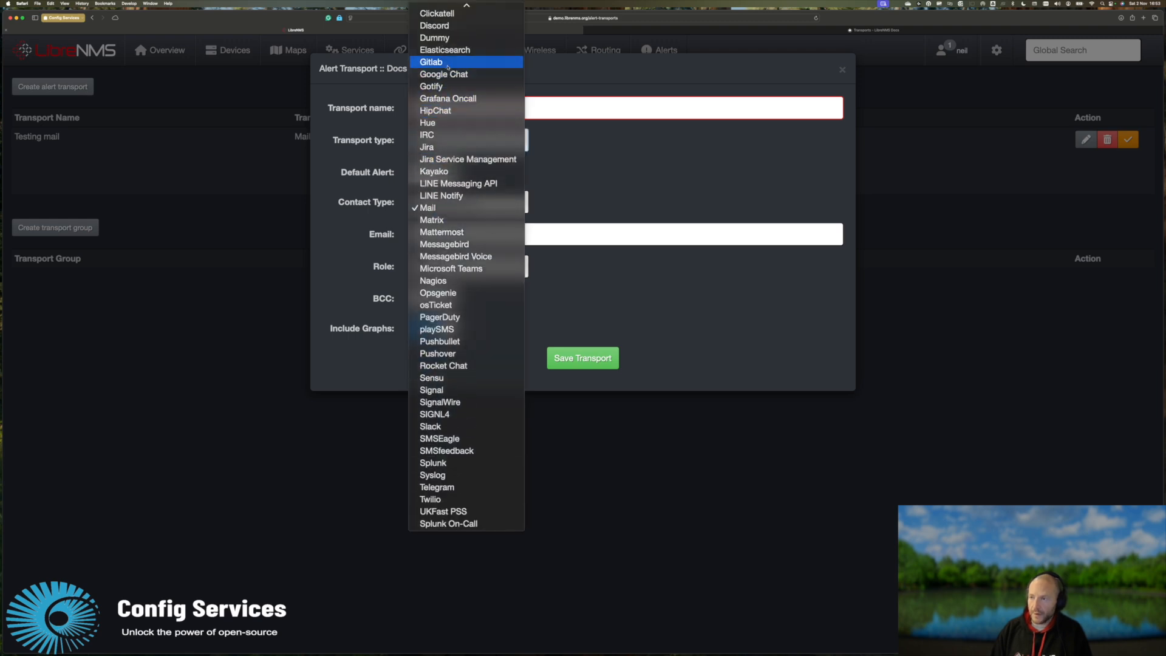
Set the transport type to Discord and name it 'Testing discord'.
{"action": "scroll", "coordinate": [447, 63], "scroll_direction": "up", "scroll_amount": 1}
{"action": "left_click", "coordinate": [436, 43]}
{"action": "left_click", "coordinate": [441, 107]}
{"action": "type", "text": "Tst"}
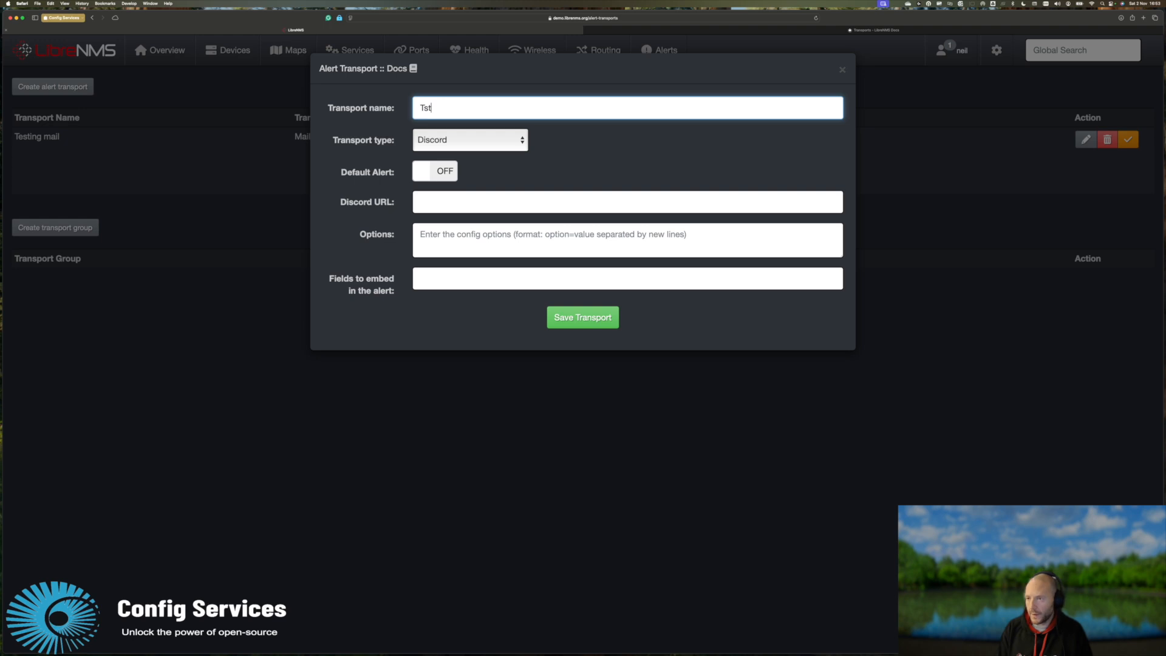
{"action": "type", "text": "sting discord"}
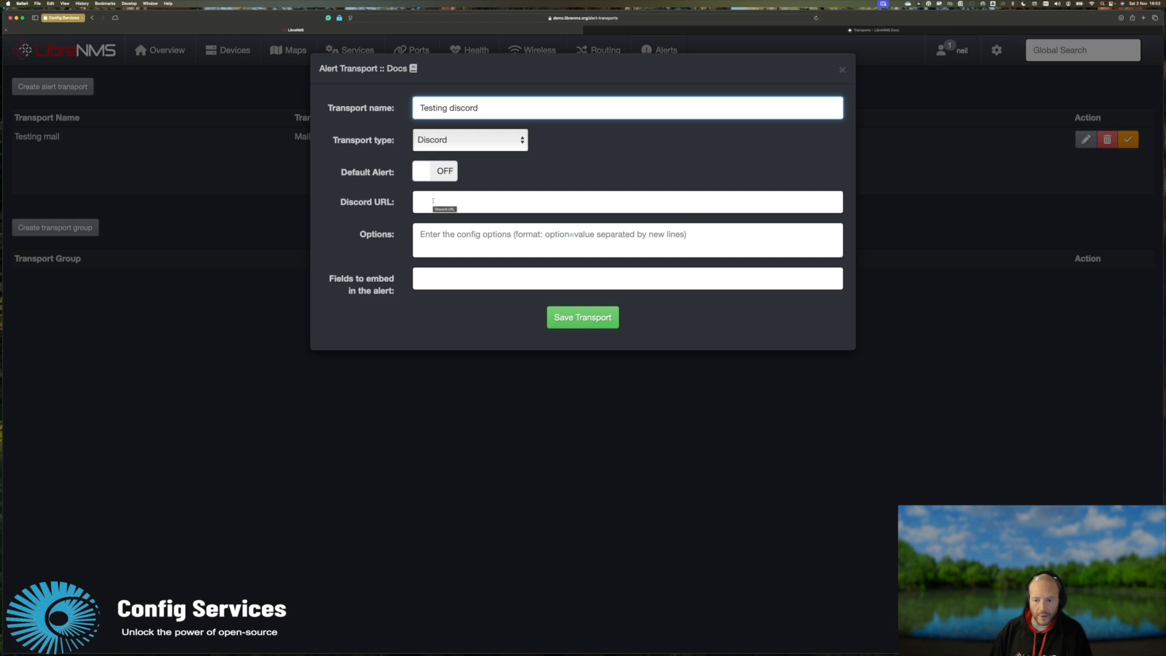
Paste the Discord webhook URL, fetched from another window, into the Discord URL field.
{"action": "left_click", "coordinate": [433, 201]}
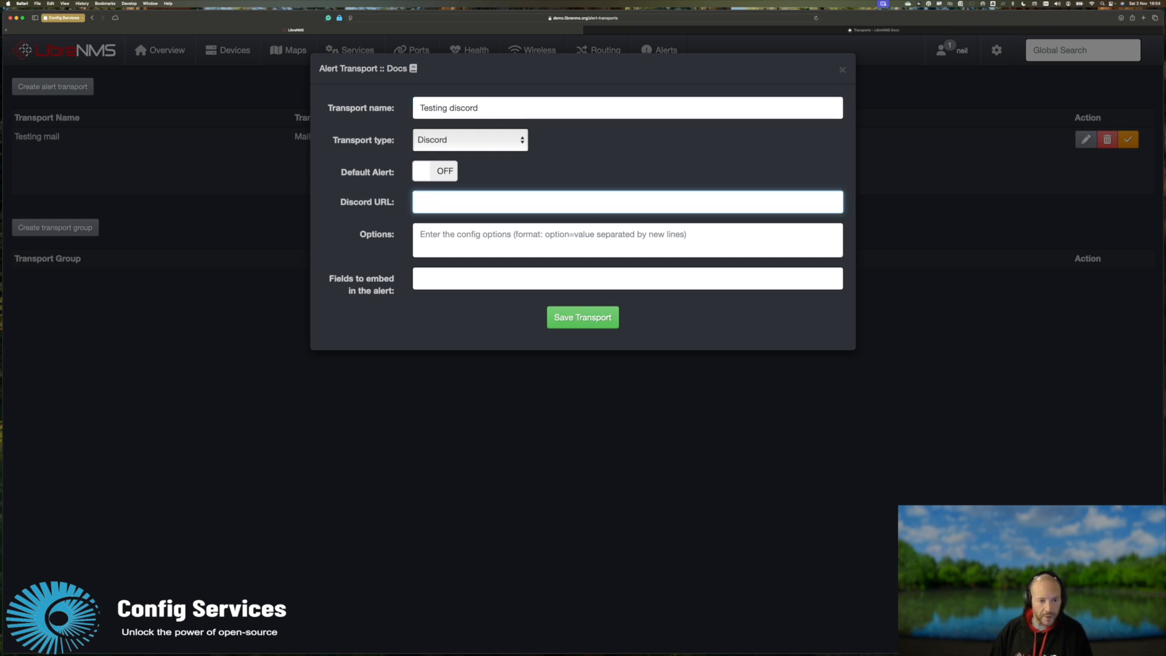
{"action": "key", "text": "super+Tab"}
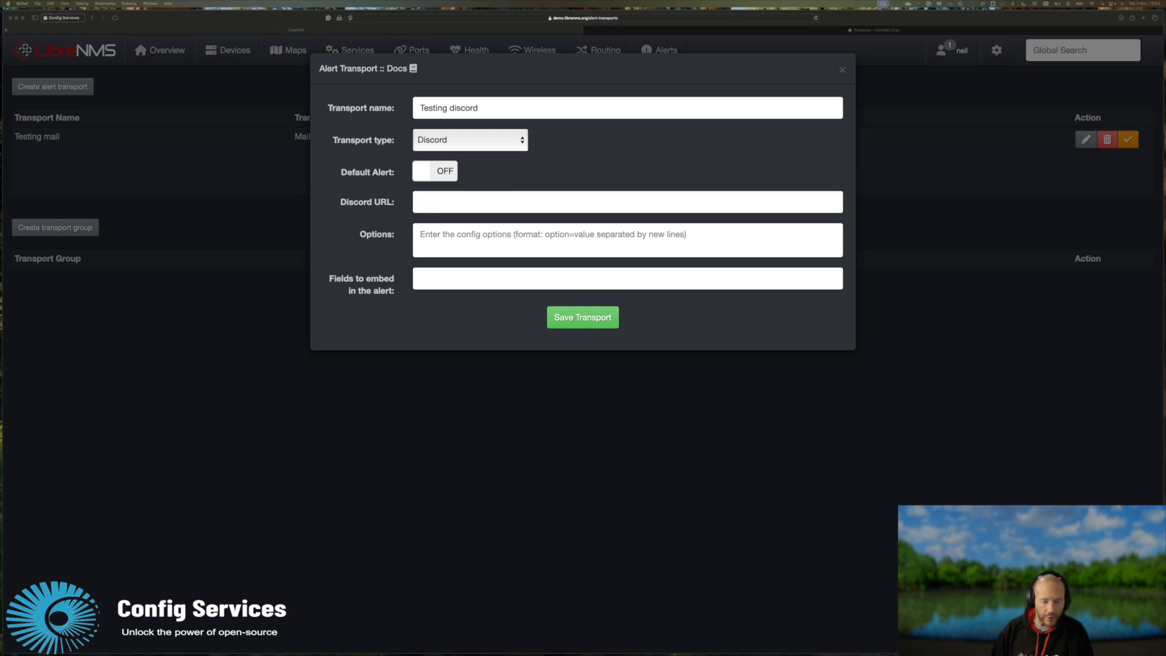
{"action": "key", "text": "super+Tab"}
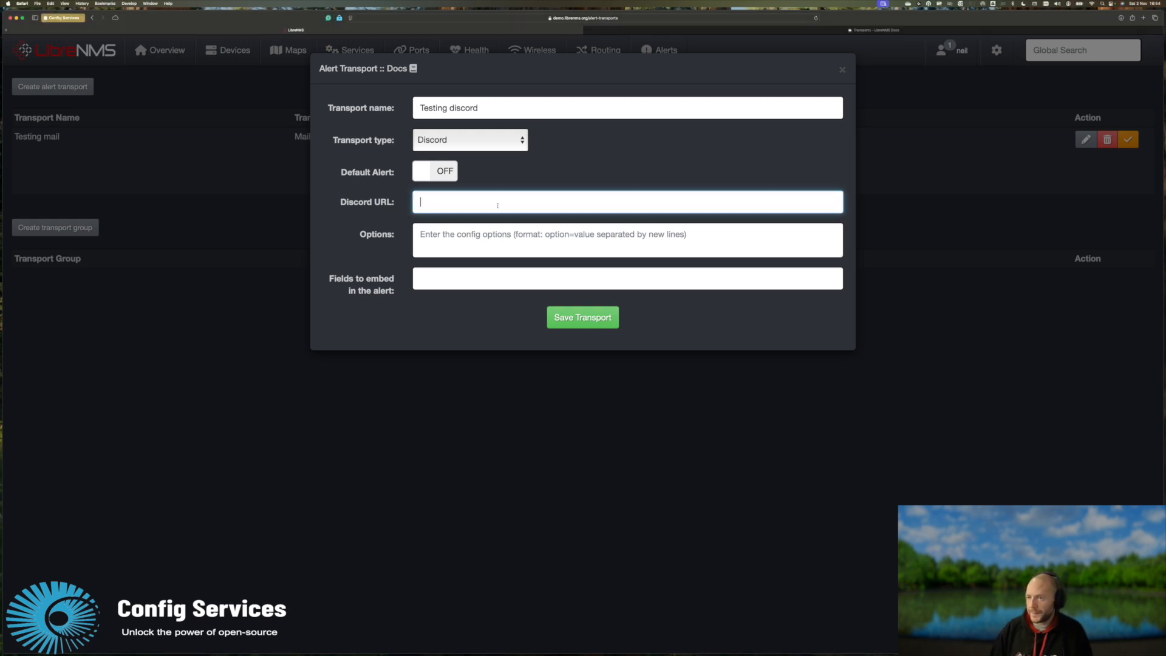
{"action": "key", "text": "super+v"}
{"action": "key", "text": "Tab"}
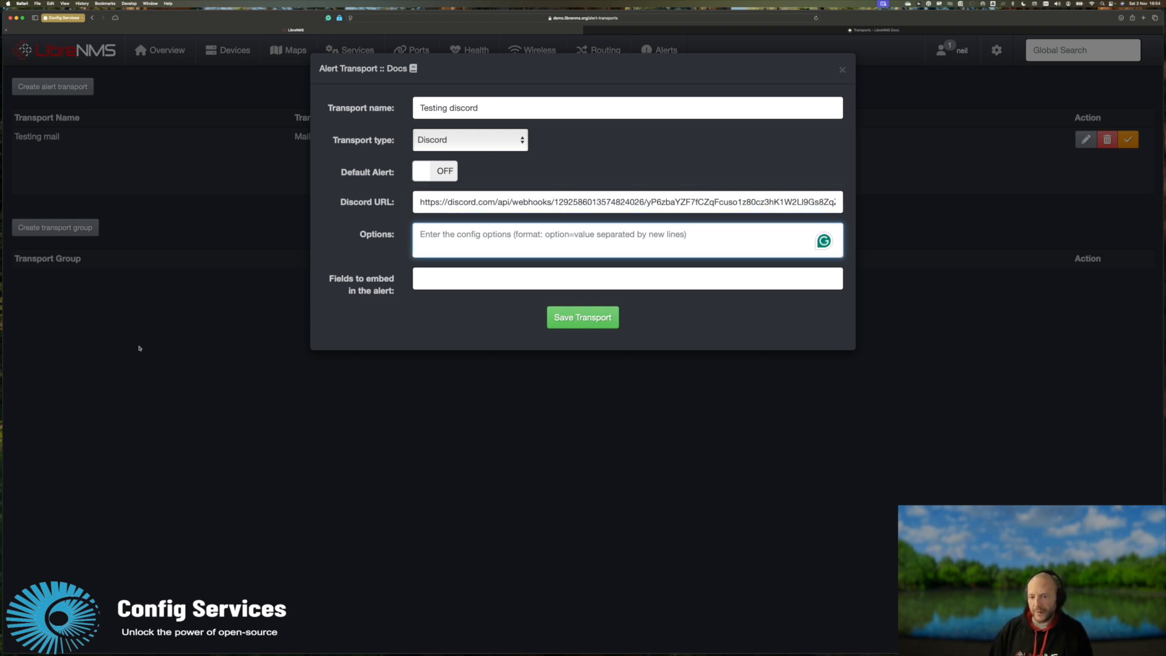
{"action": "key", "text": "super+Tab"}
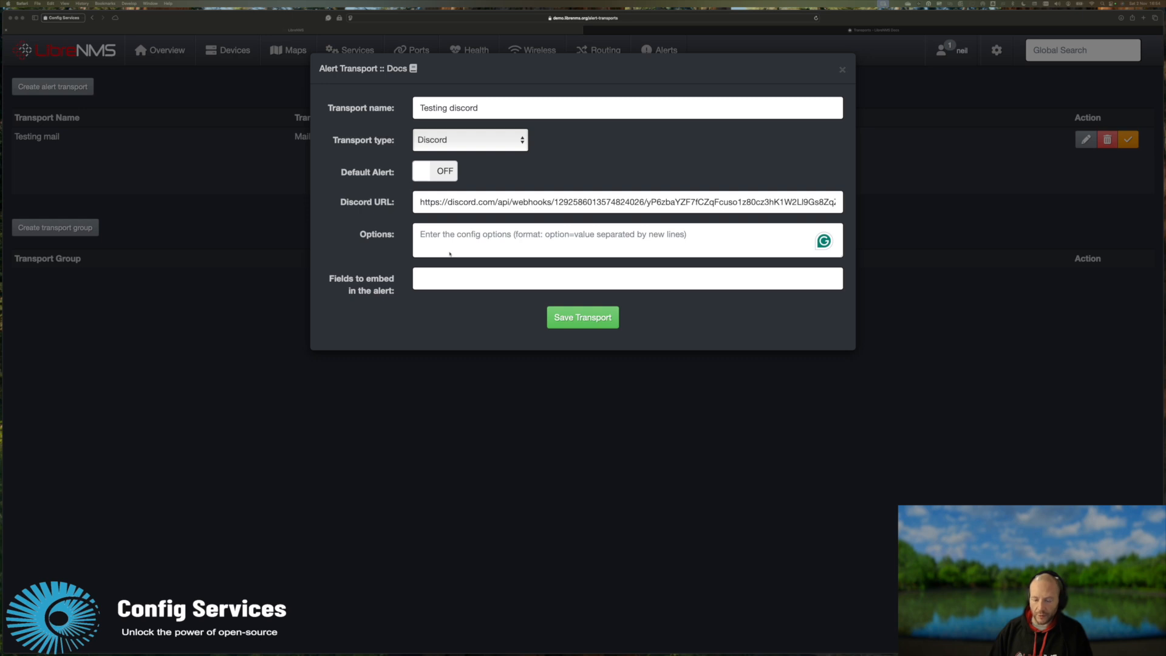
Add the option username=laf to the Testing discord transport and save it.
{"action": "left_click", "coordinate": [449, 254]}
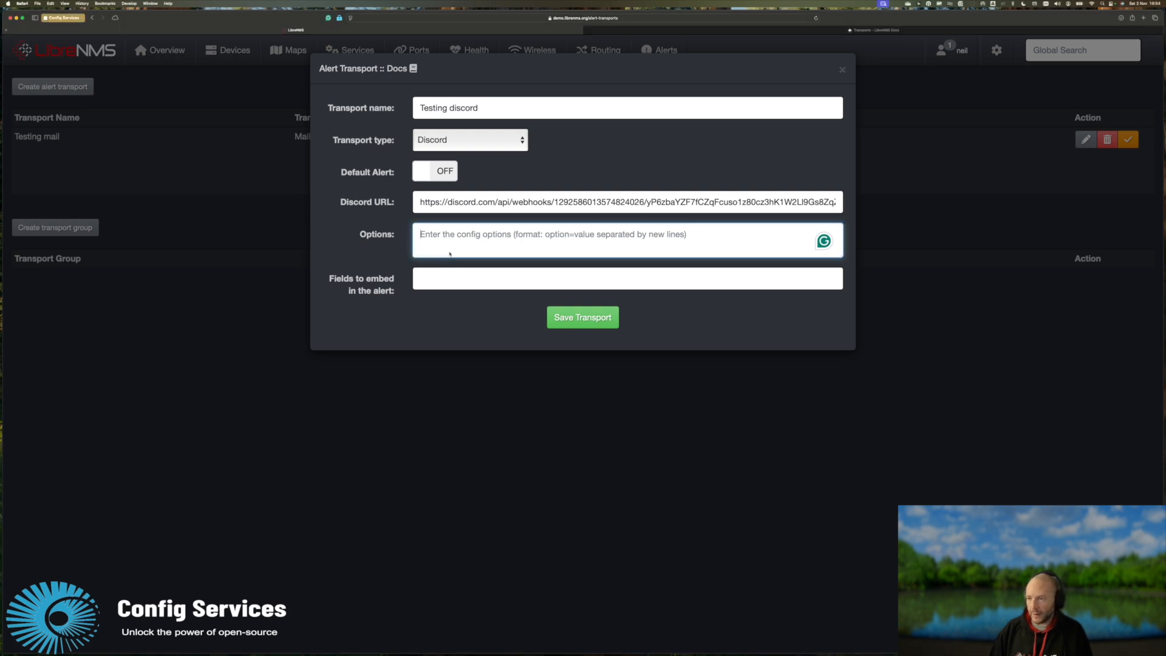
{"action": "type", "text": "u"}
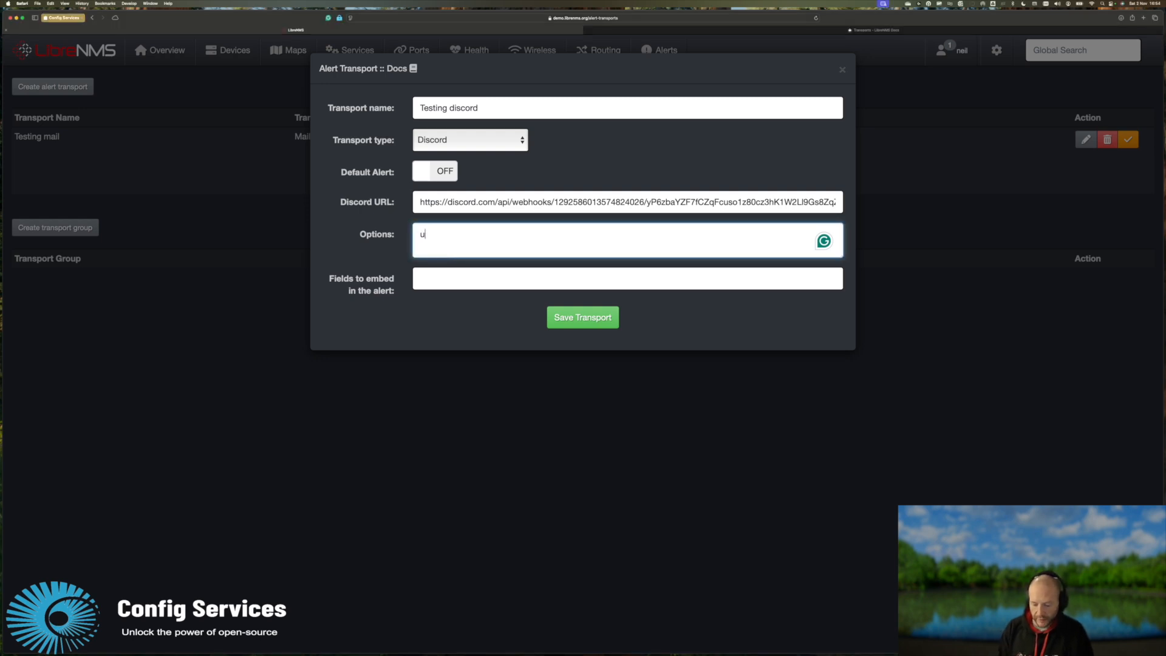
{"action": "type", "text": "sername="}
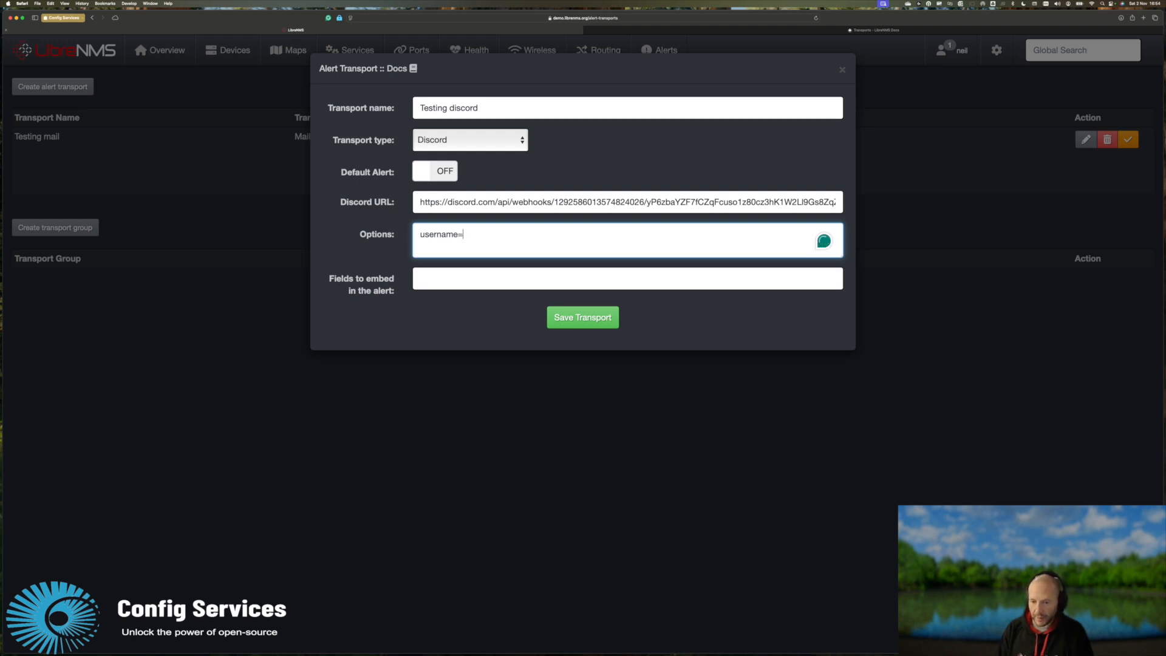
{"action": "type", "text": "laf"}
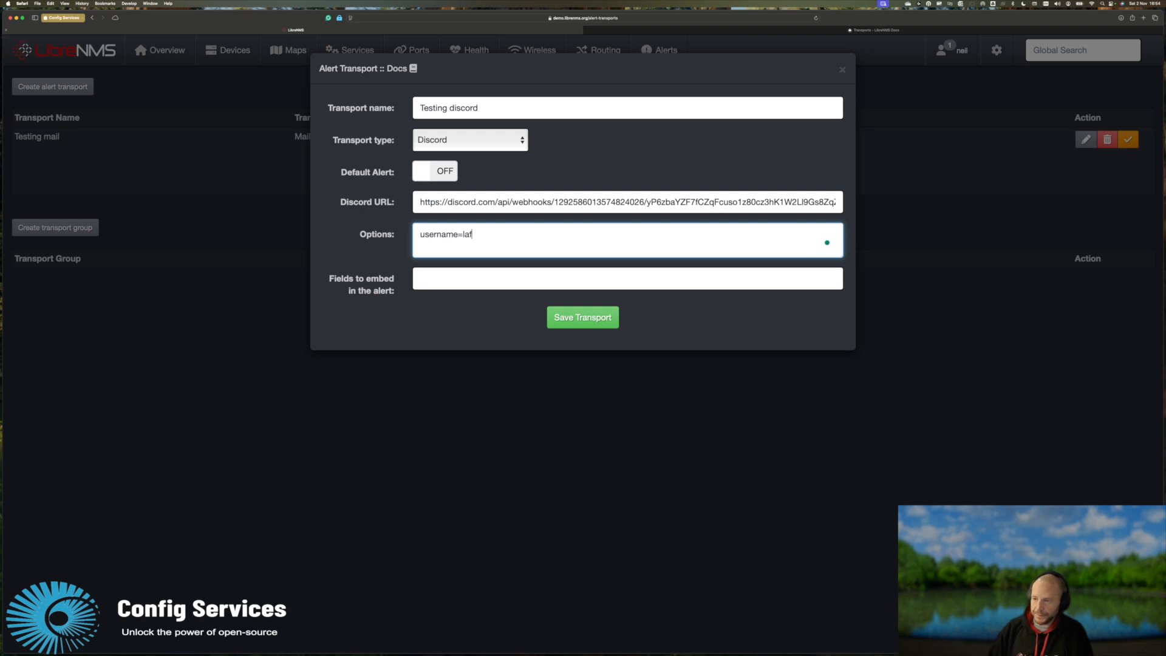
{"action": "left_click", "coordinate": [430, 286]}
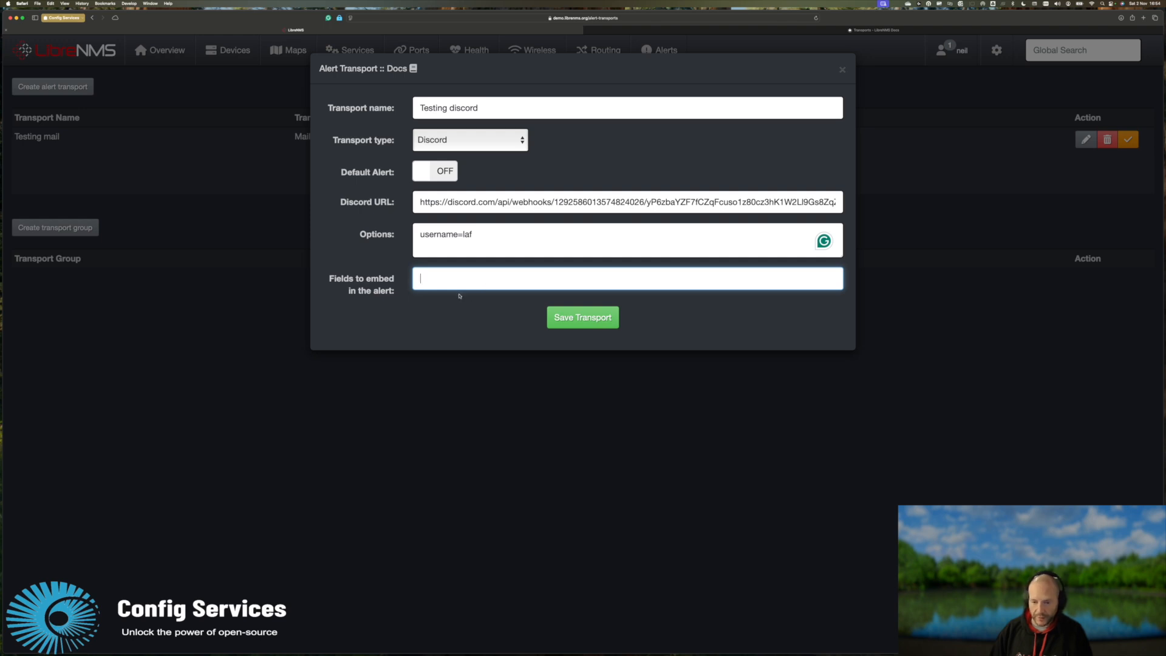
{"action": "left_click", "coordinate": [579, 320]}
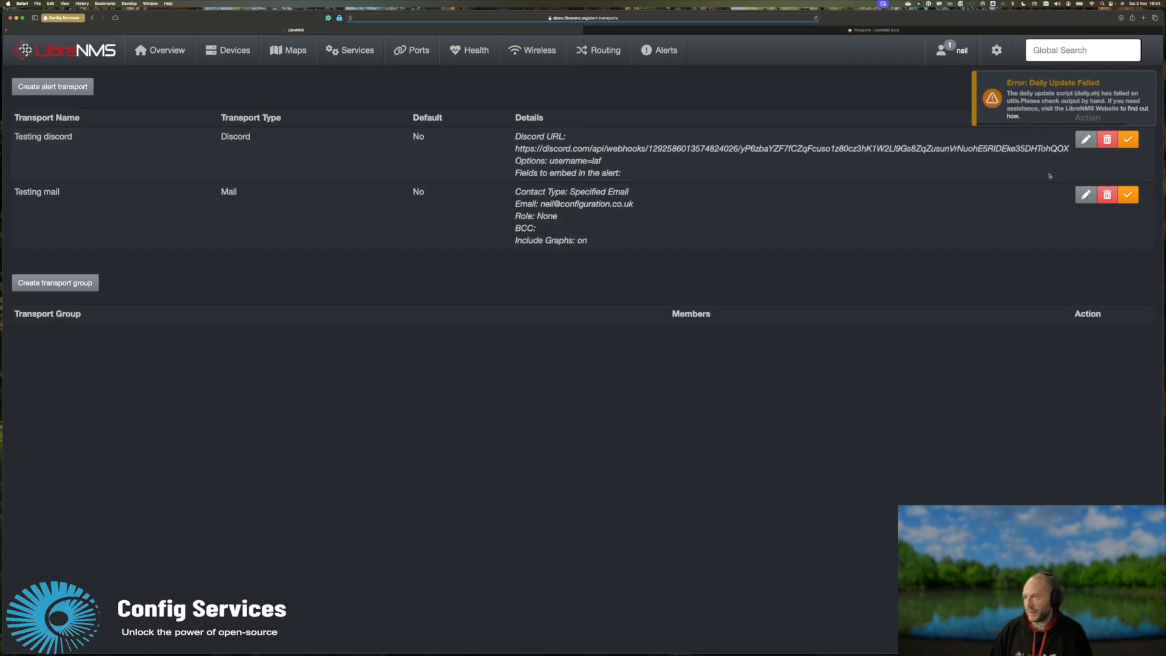
Open and close the Testing discord edit form, then cancel its deletion.
{"action": "left_click", "coordinate": [1086, 140]}
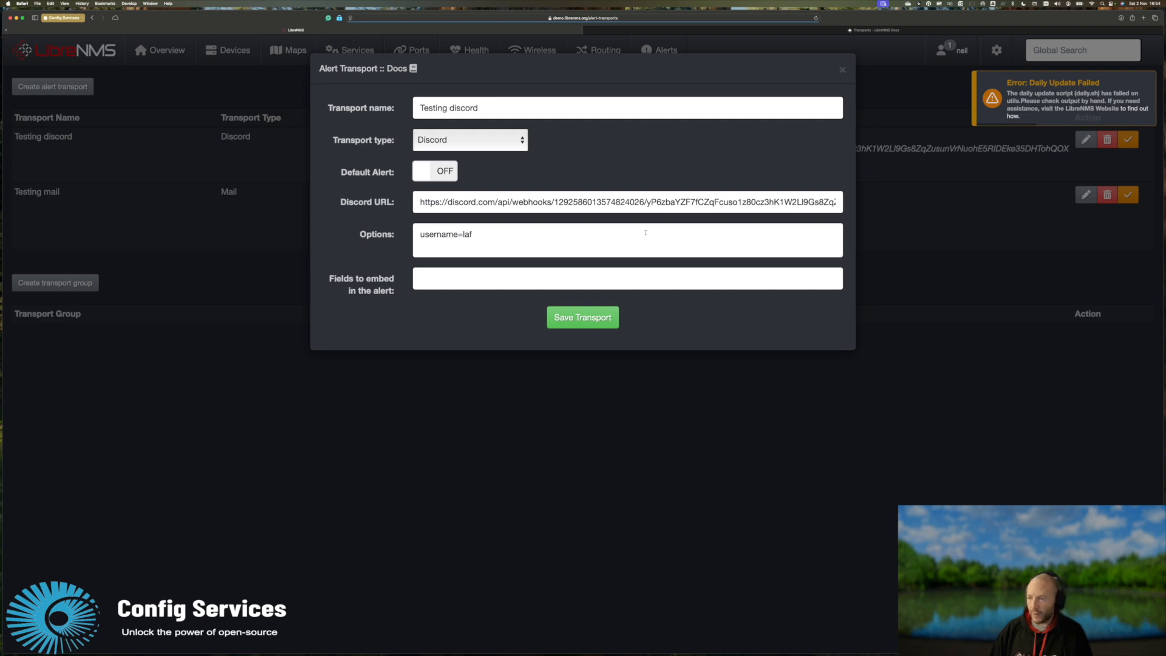
{"action": "left_click", "coordinate": [842, 70]}
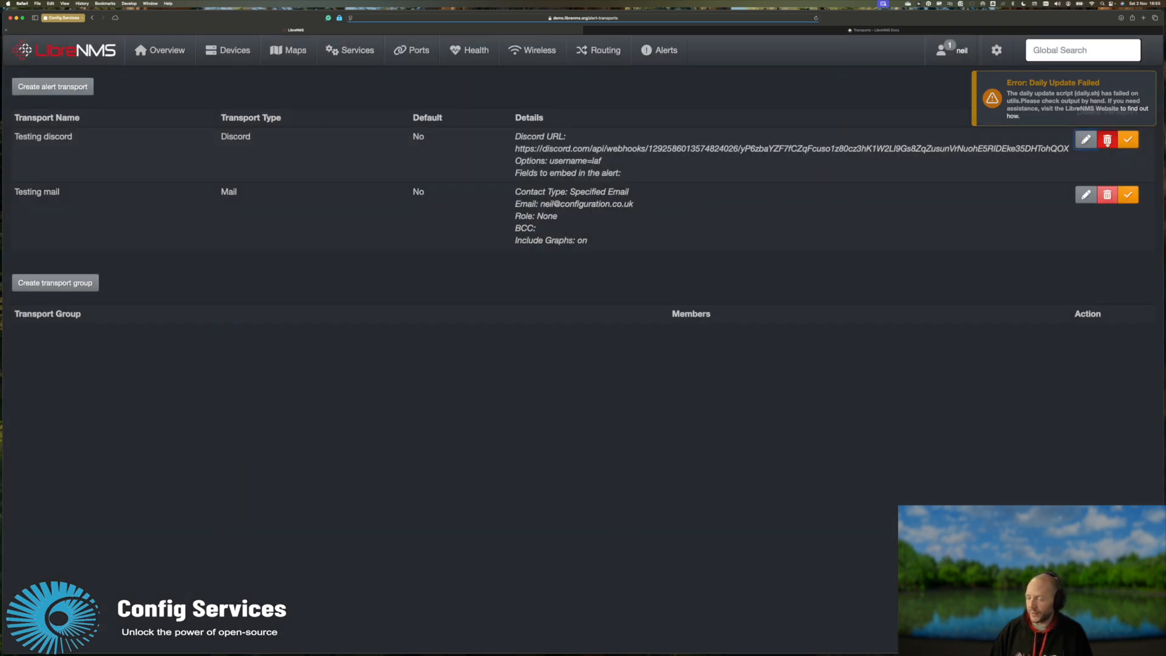
{"action": "left_click", "coordinate": [1107, 140]}
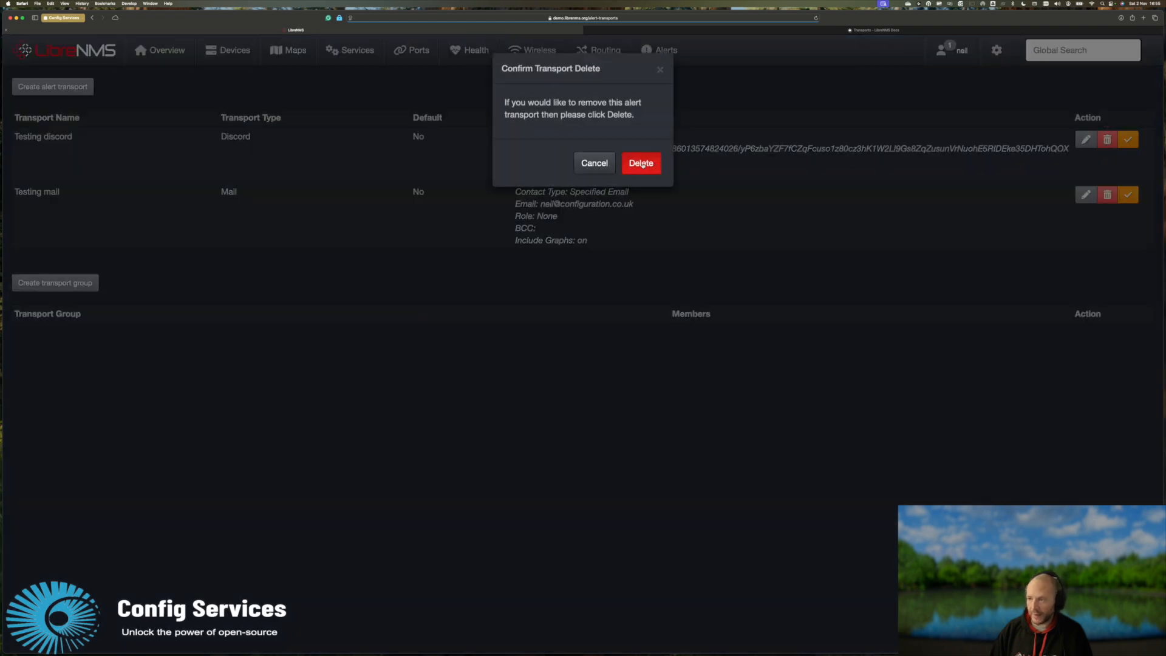
{"action": "left_click", "coordinate": [609, 165]}
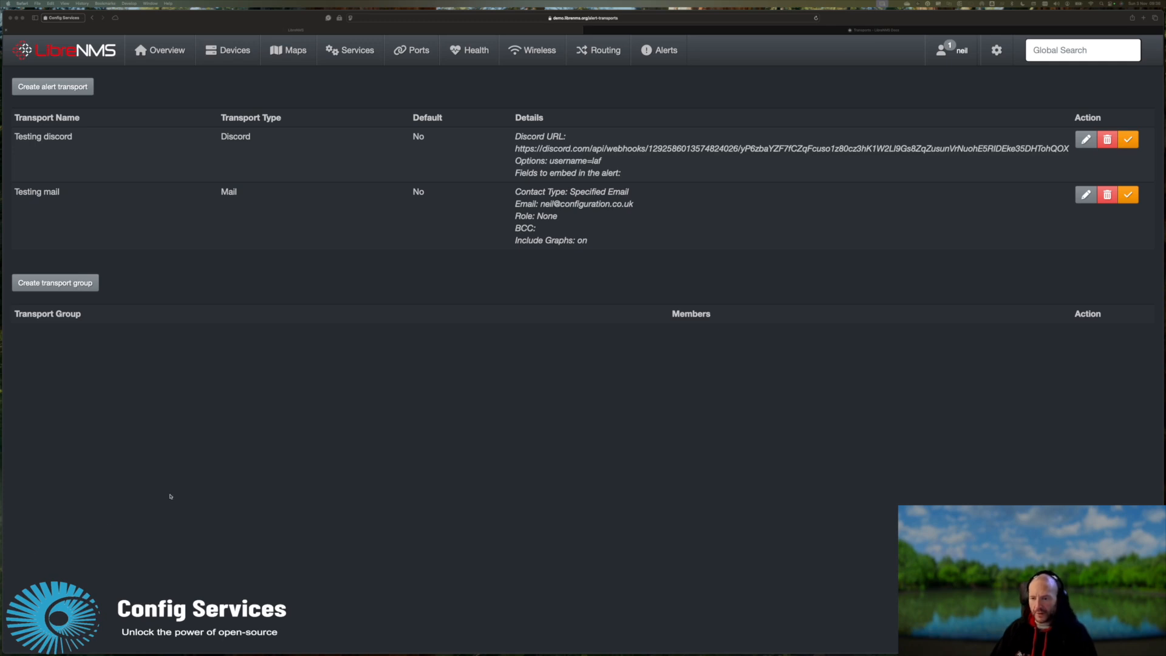
{"action": "left_click", "coordinate": [170, 495]}
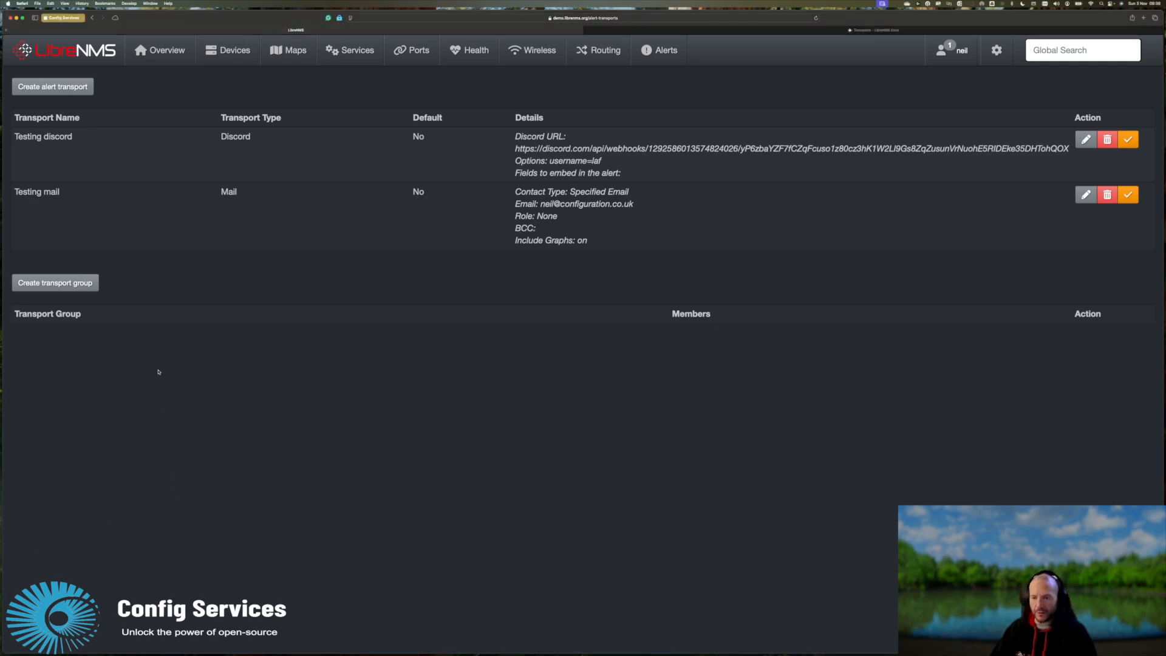
Create and save the transport group 'Testing group' with Testing mail and Testing discord as members.
{"action": "left_click", "coordinate": [83, 282]}
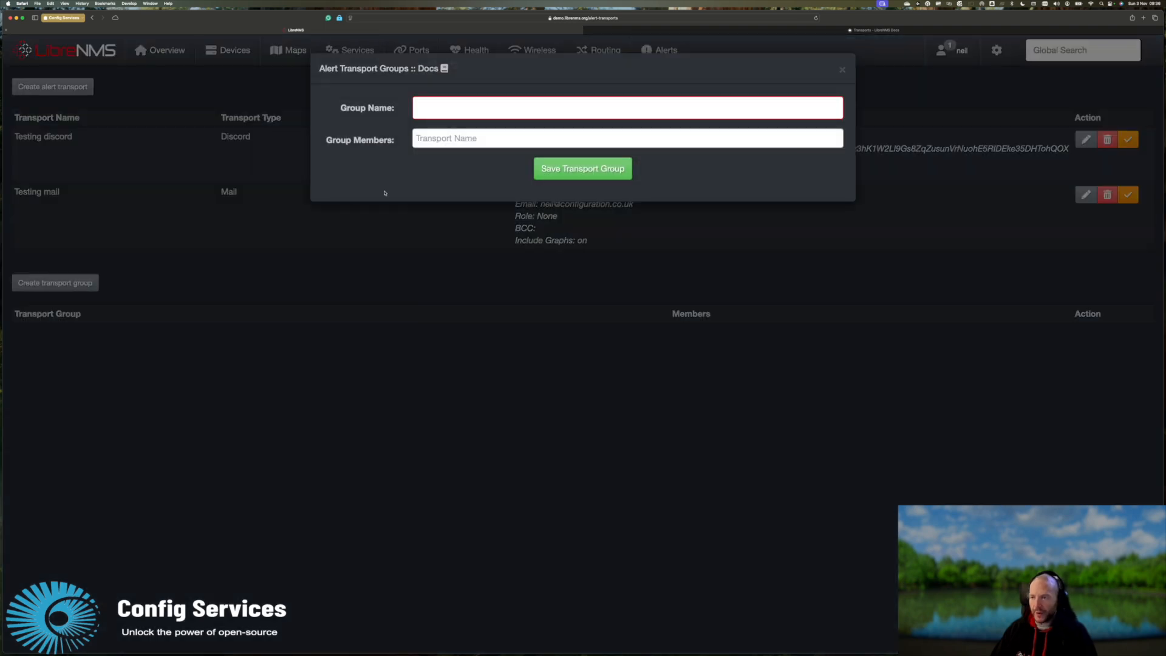
{"action": "left_click", "coordinate": [448, 117]}
{"action": "type", "text": "Testing "}
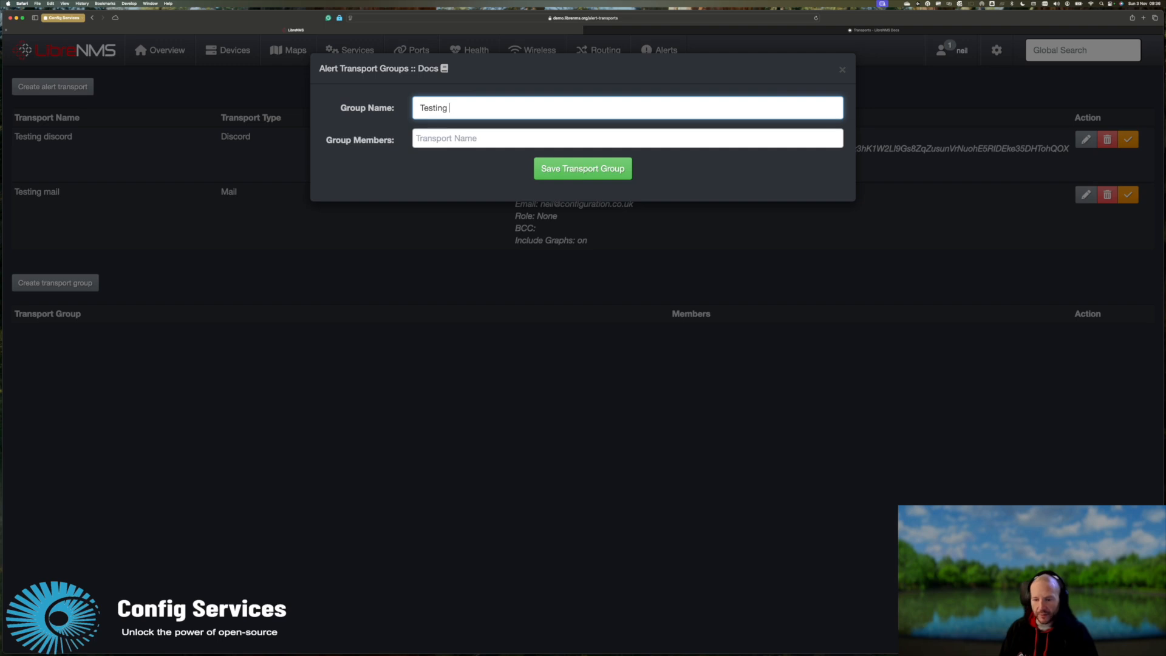
{"action": "type", "text": "group"}
{"action": "key", "text": "Tab"}
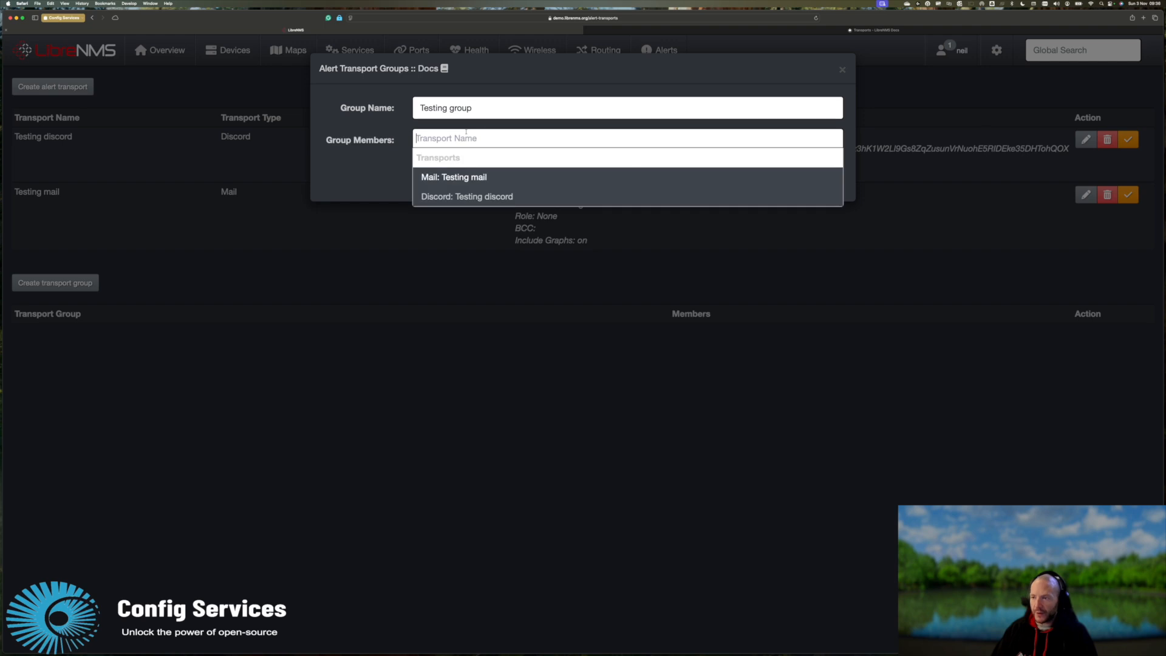
{"action": "left_click", "coordinate": [499, 178]}
{"action": "left_click", "coordinate": [522, 141]}
{"action": "left_click", "coordinate": [504, 196]}
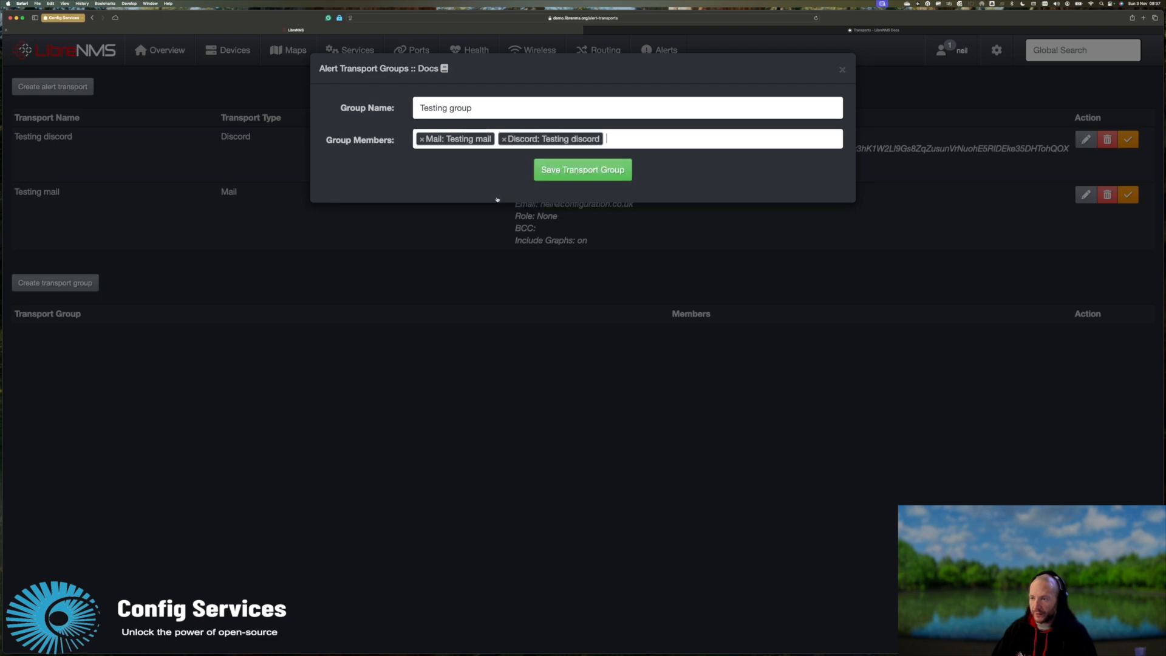
{"action": "left_click", "coordinate": [571, 171]}
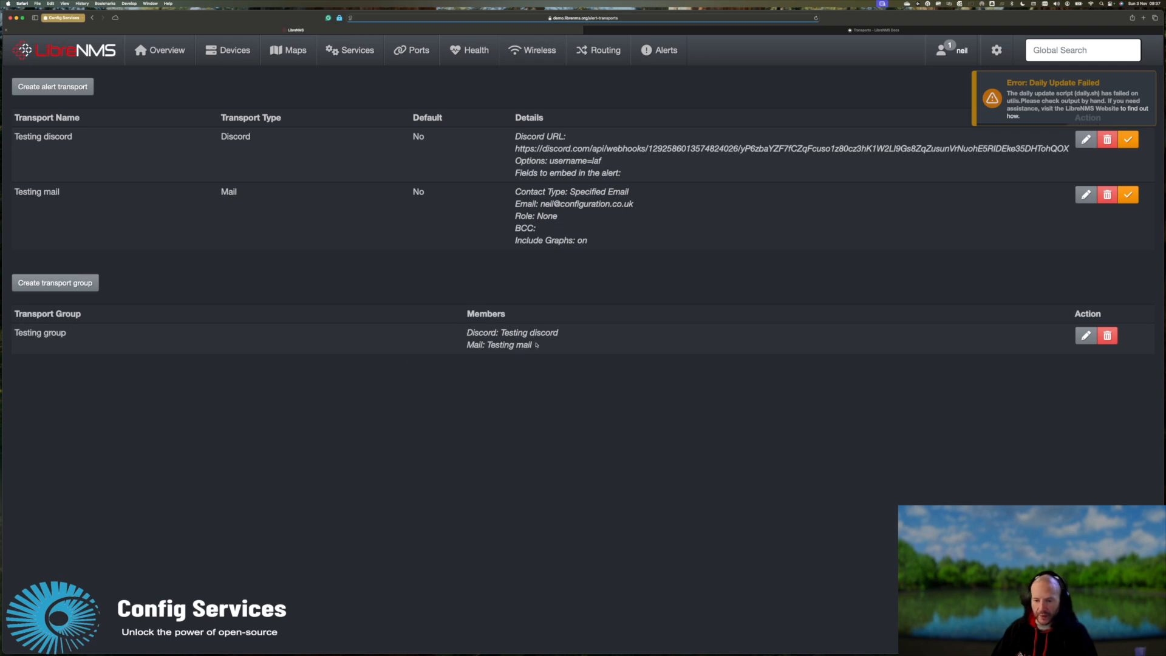
{"action": "left_click", "coordinate": [1086, 336]}
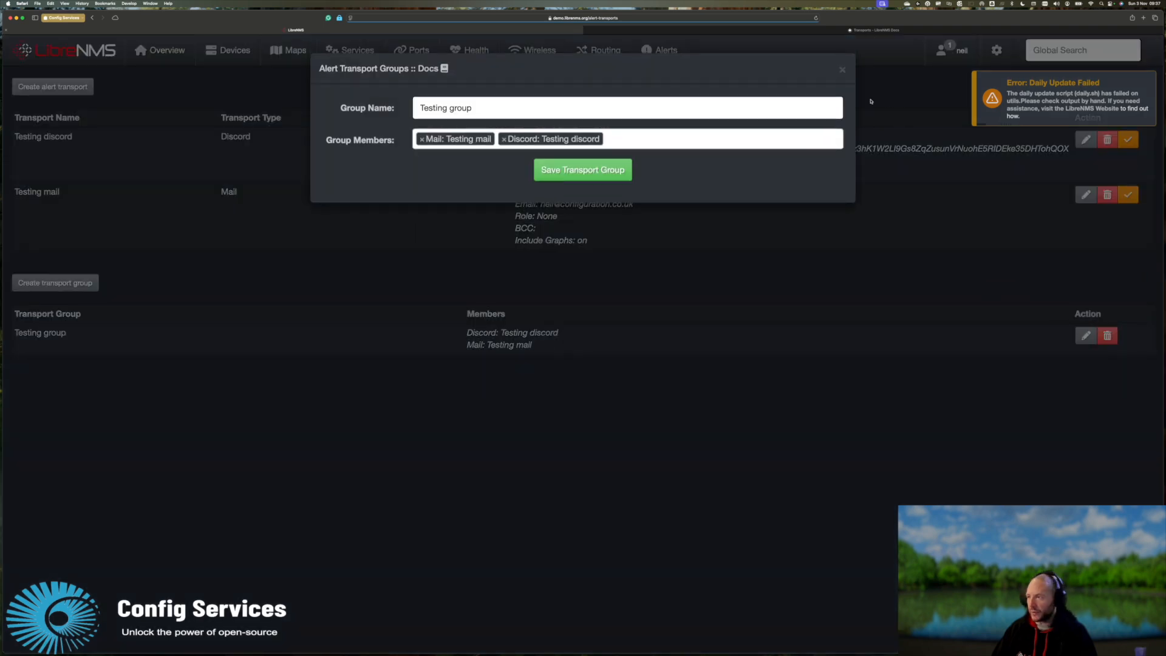
{"action": "left_click", "coordinate": [842, 69]}
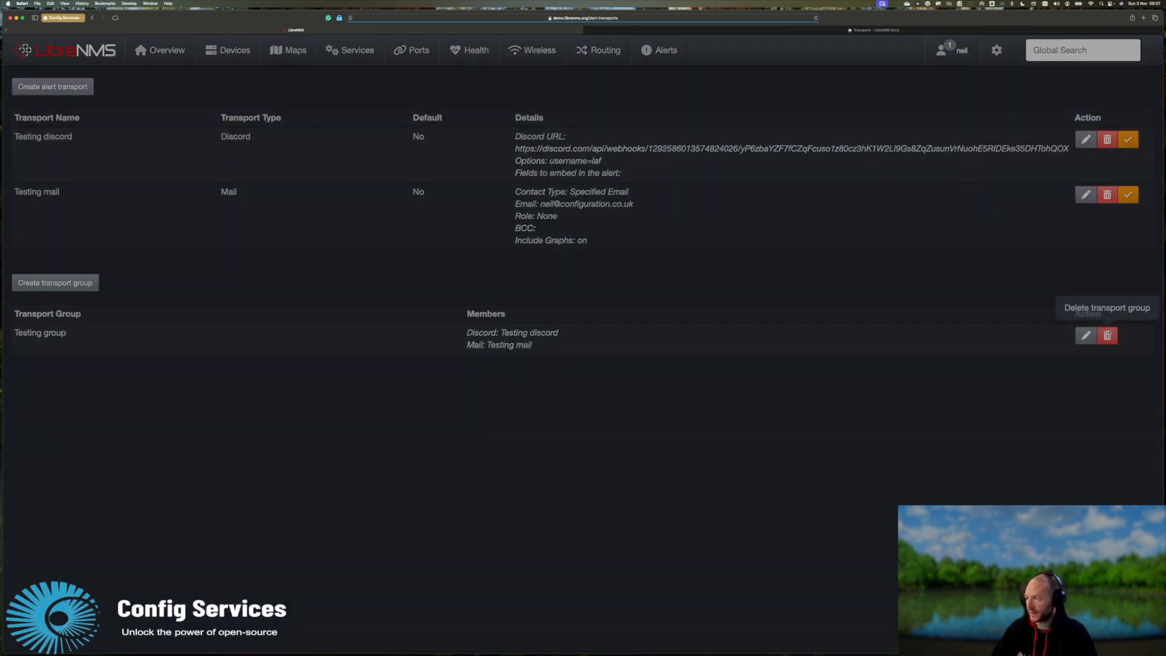
{"action": "left_click", "coordinate": [1107, 335]}
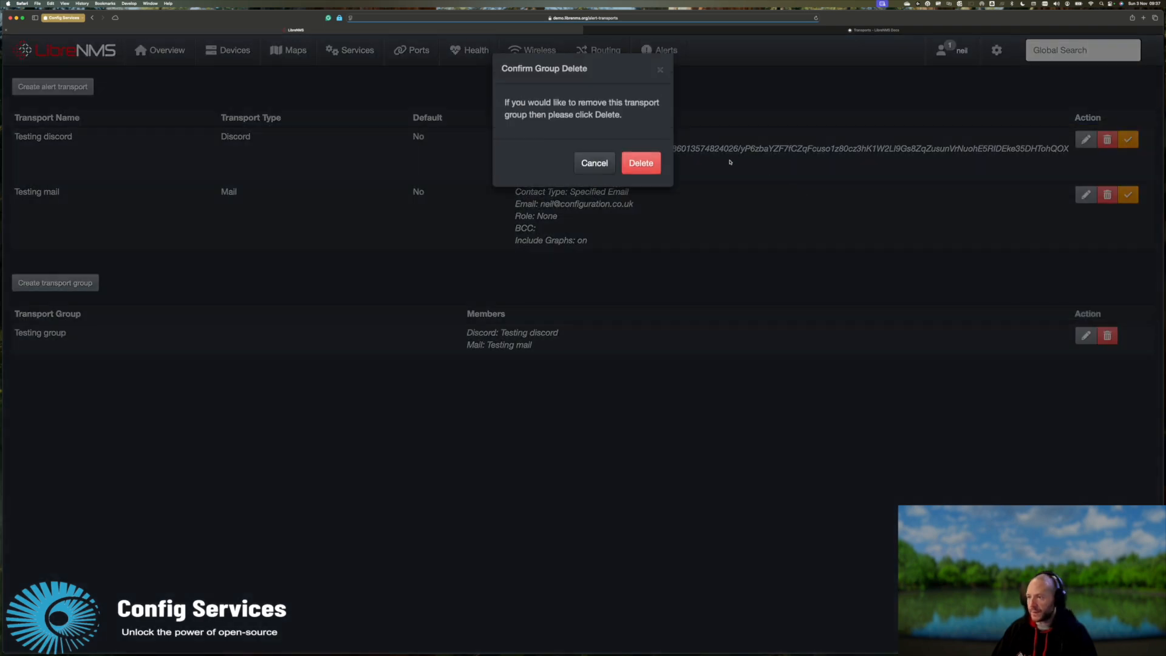
{"action": "left_click", "coordinate": [661, 70]}
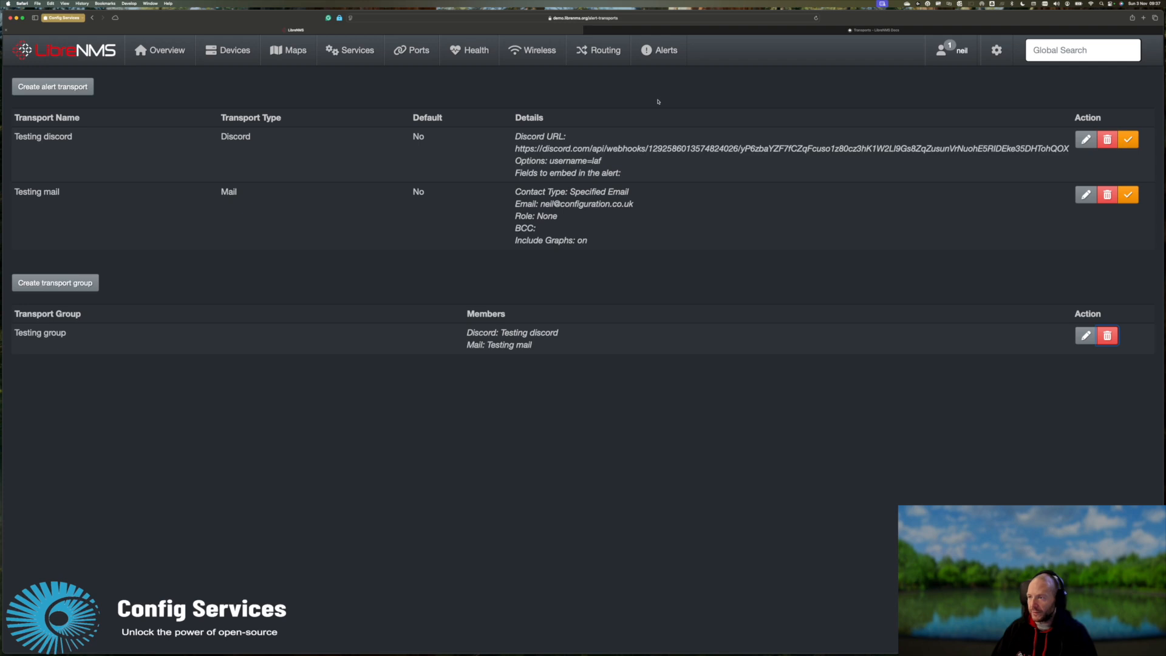
{"action": "mouse_move", "coordinate": [662, 53]}
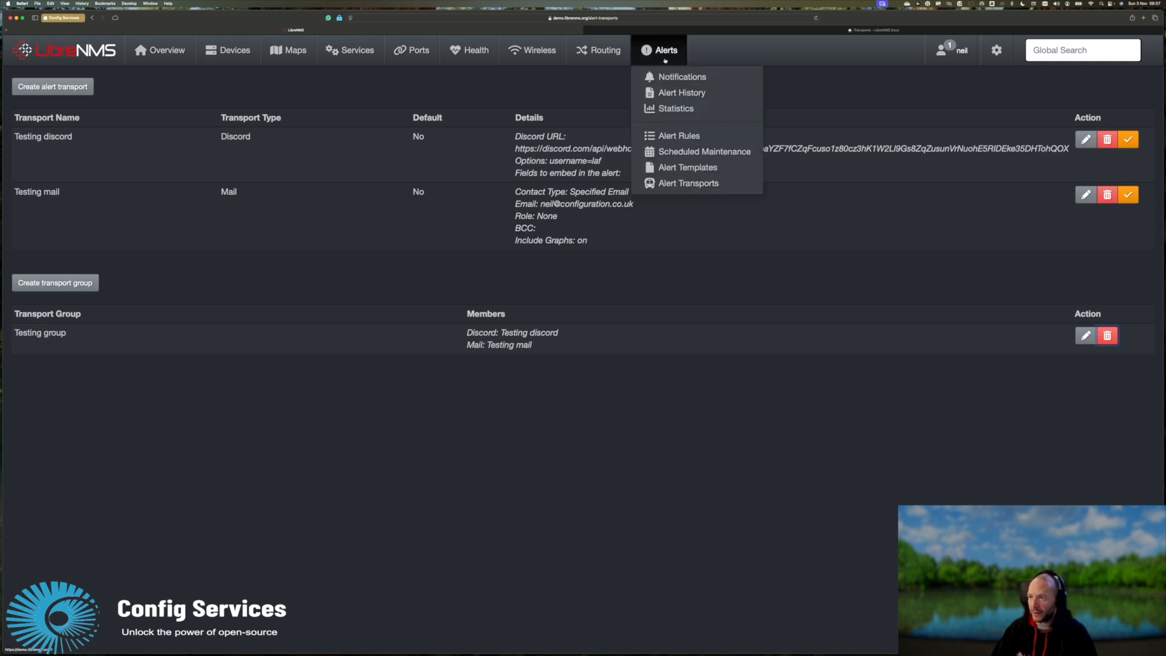
Set the Devices up/down alert rule's transport to Testing group only, save it, and check Discord.
{"action": "left_click", "coordinate": [684, 137]}
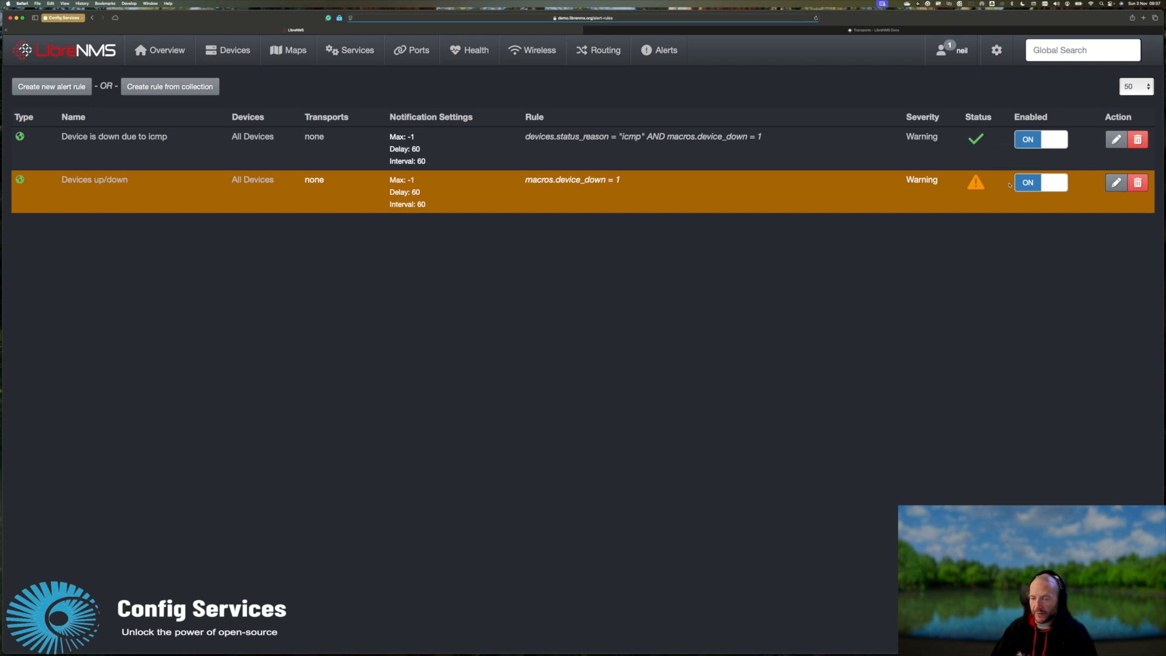
{"action": "left_click", "coordinate": [1116, 182]}
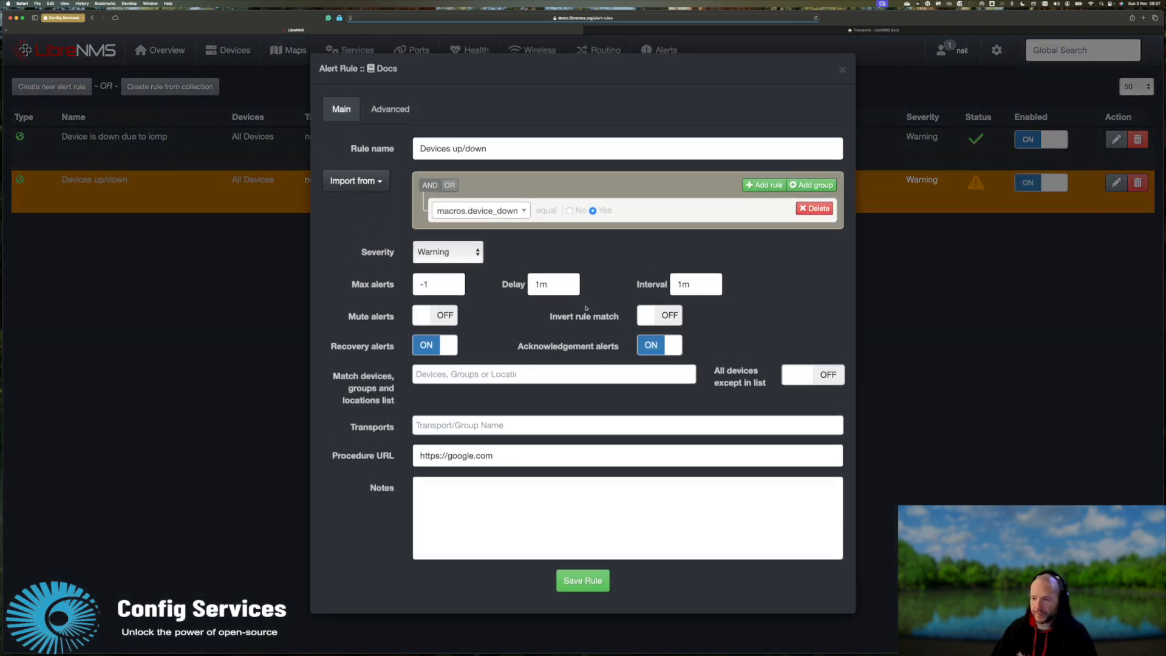
{"action": "left_click", "coordinate": [452, 424]}
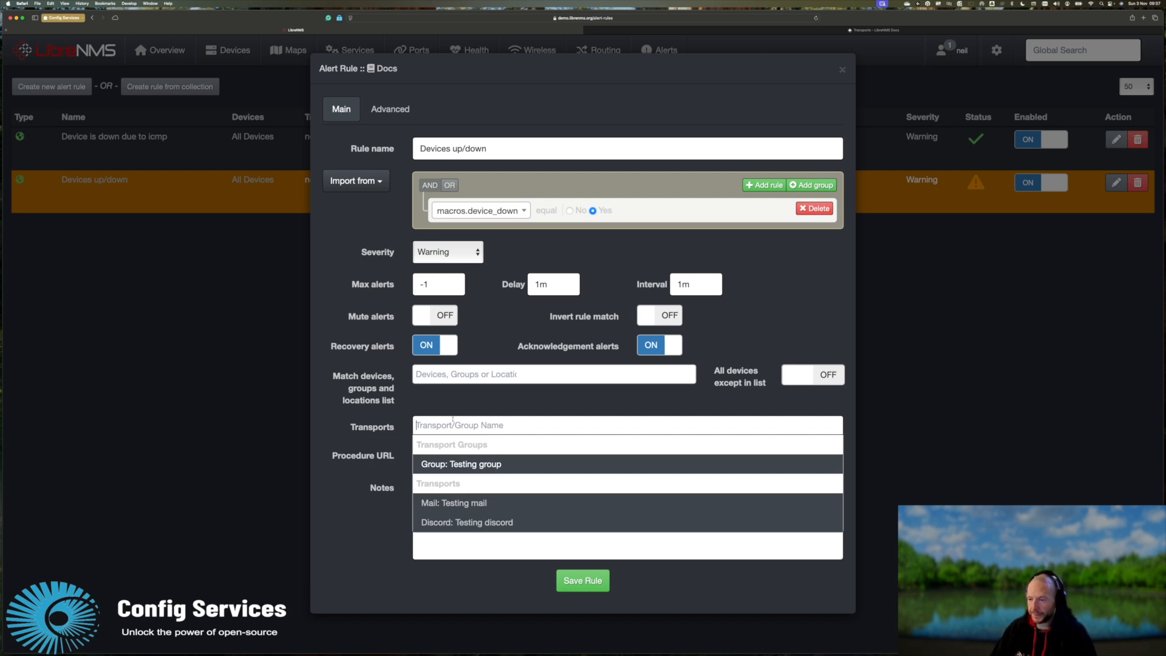
{"action": "left_click", "coordinate": [449, 463]}
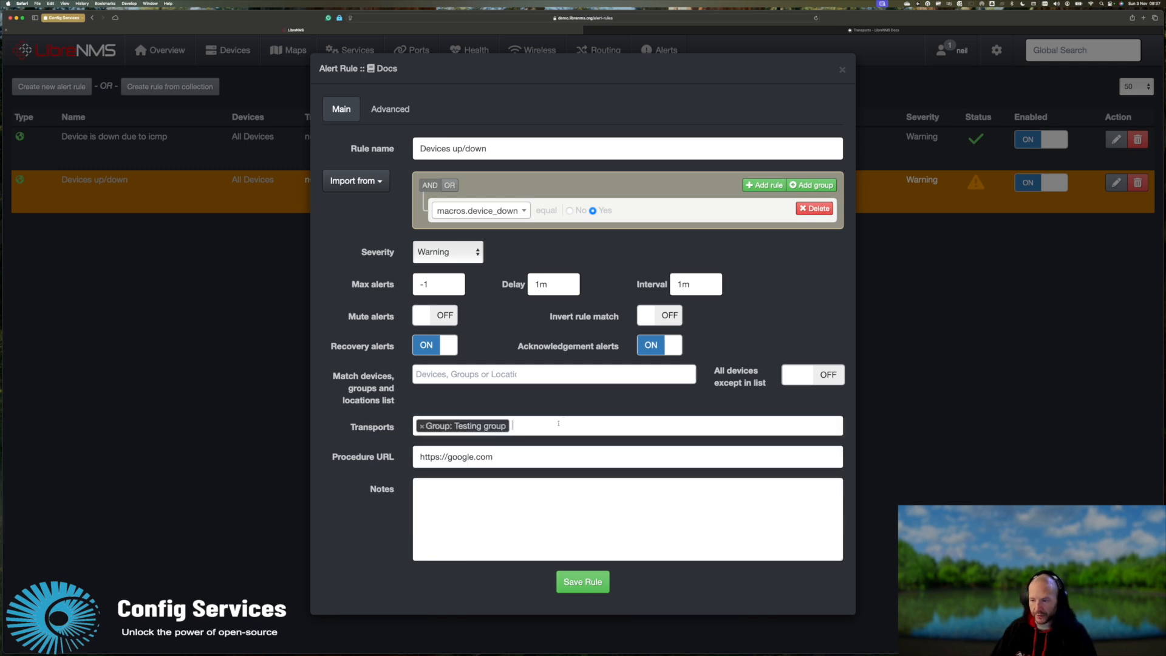
{"action": "left_click", "coordinate": [550, 427]}
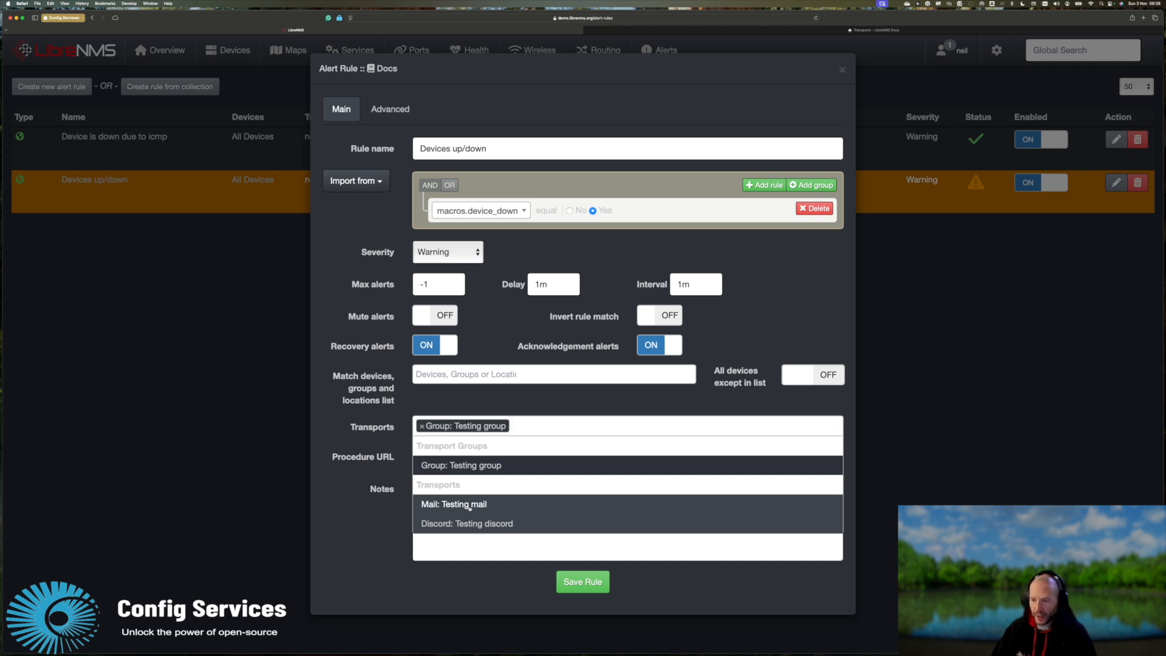
{"action": "left_click", "coordinate": [467, 508]}
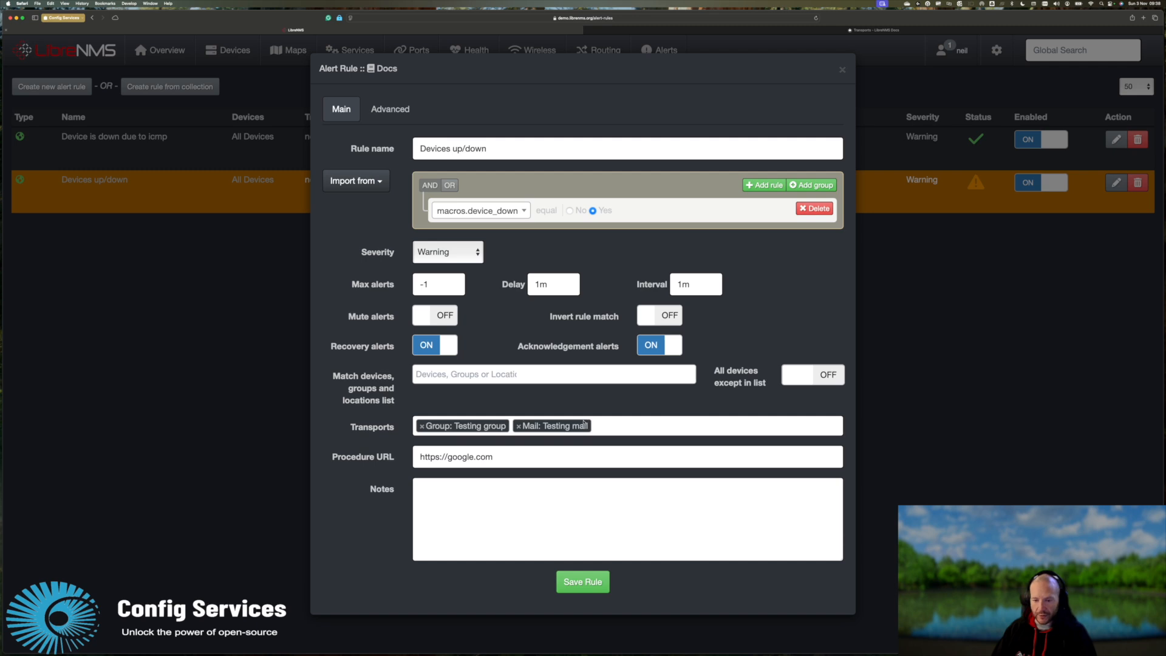
{"action": "left_click", "coordinate": [518, 426]}
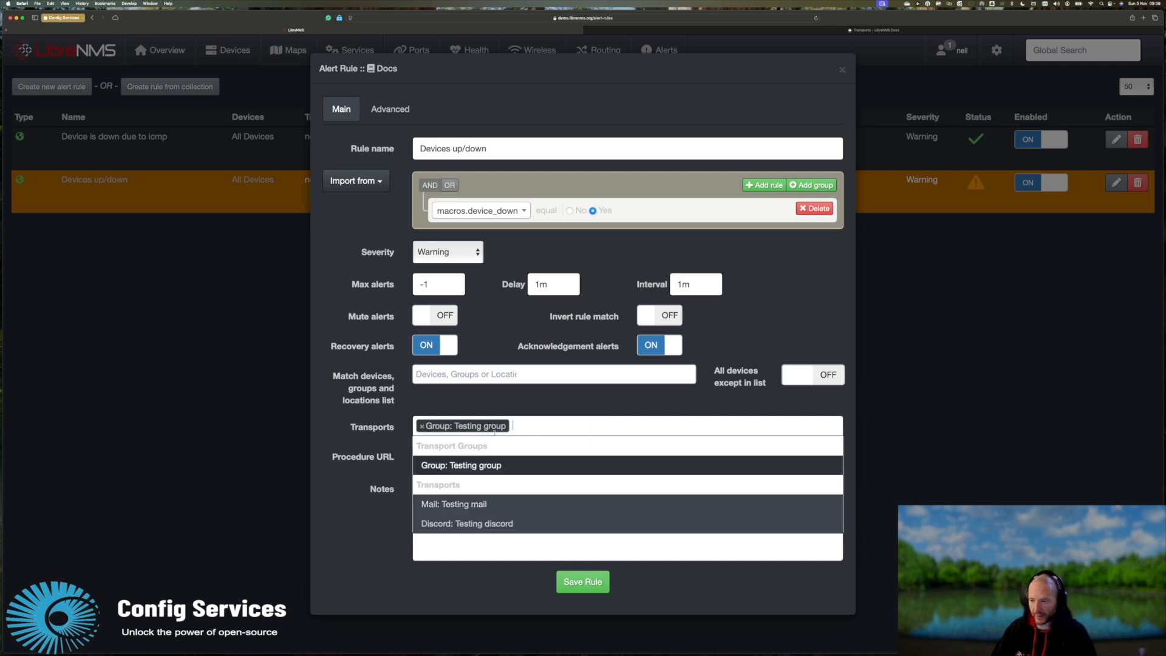
{"action": "left_click", "coordinate": [512, 586]}
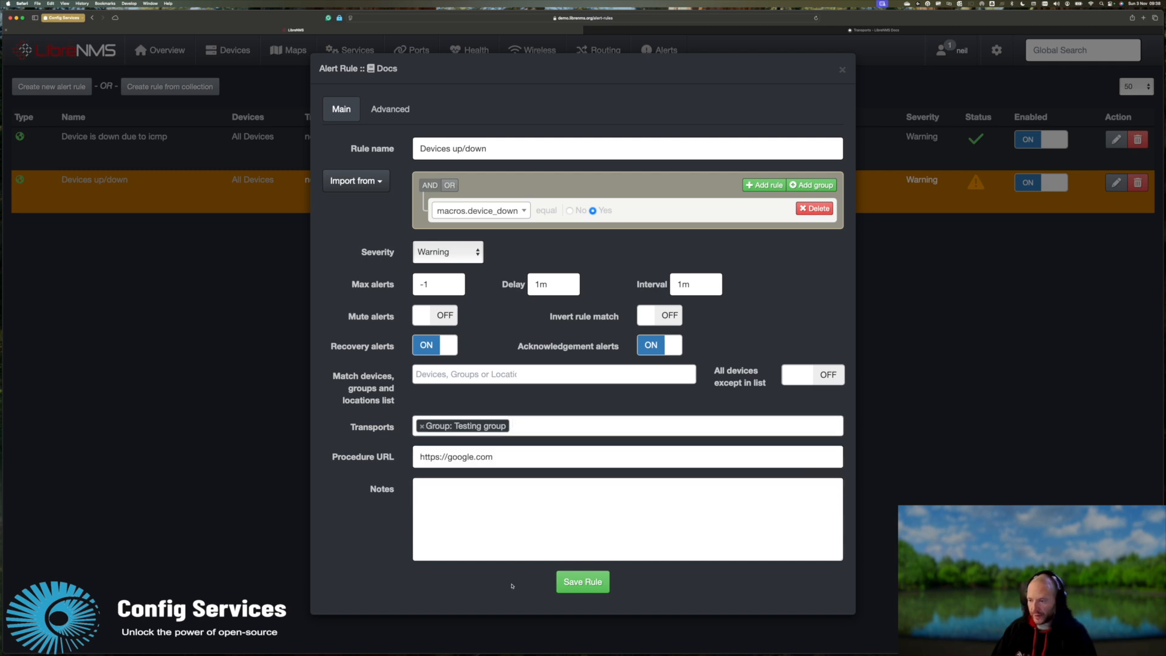
{"action": "left_click", "coordinate": [569, 583]}
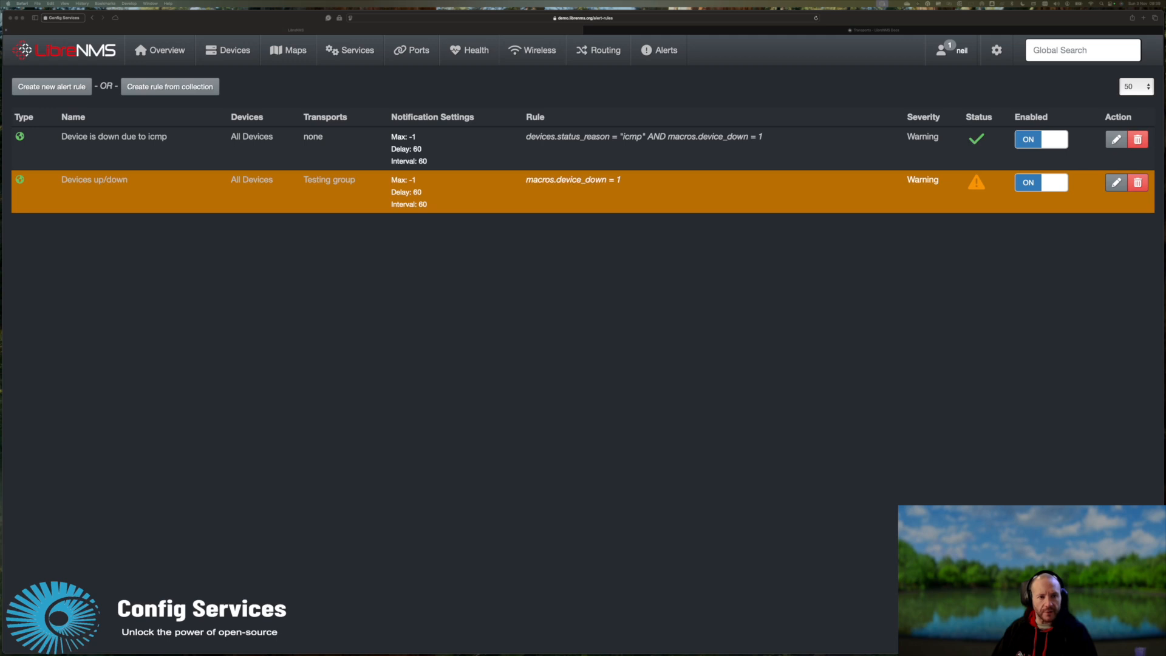
{"action": "left_click_drag", "start_coordinate": [0, 294], "coordinate": [388, 266]}
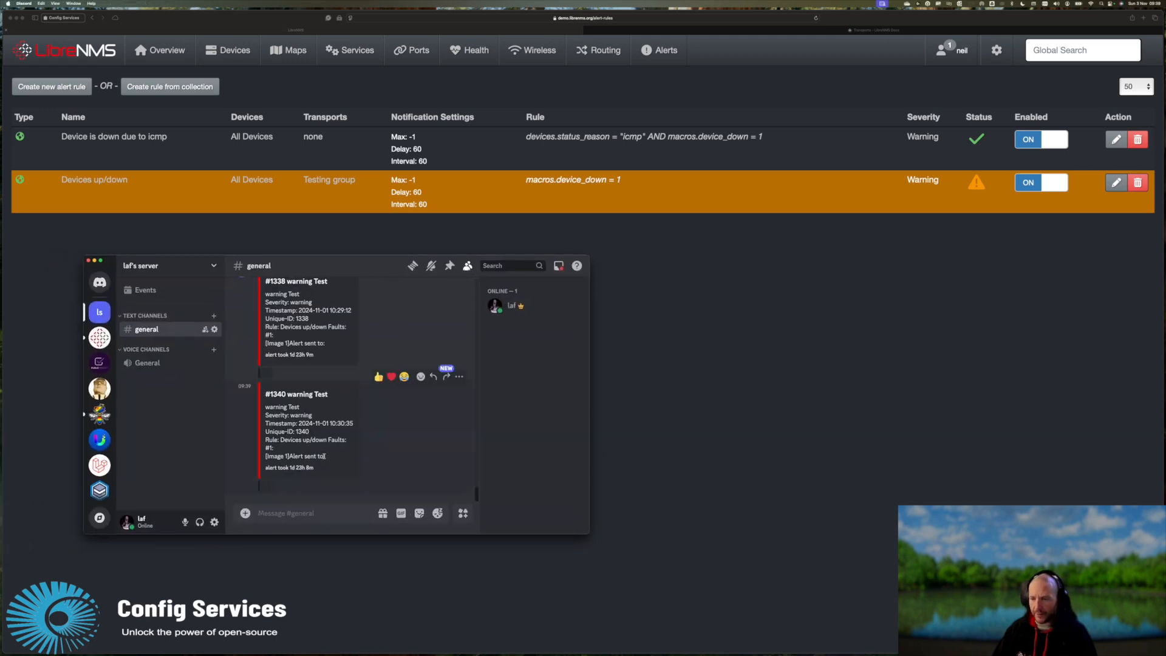
{"action": "scroll", "coordinate": [320, 365], "scroll_direction": "up", "scroll_amount": 2}
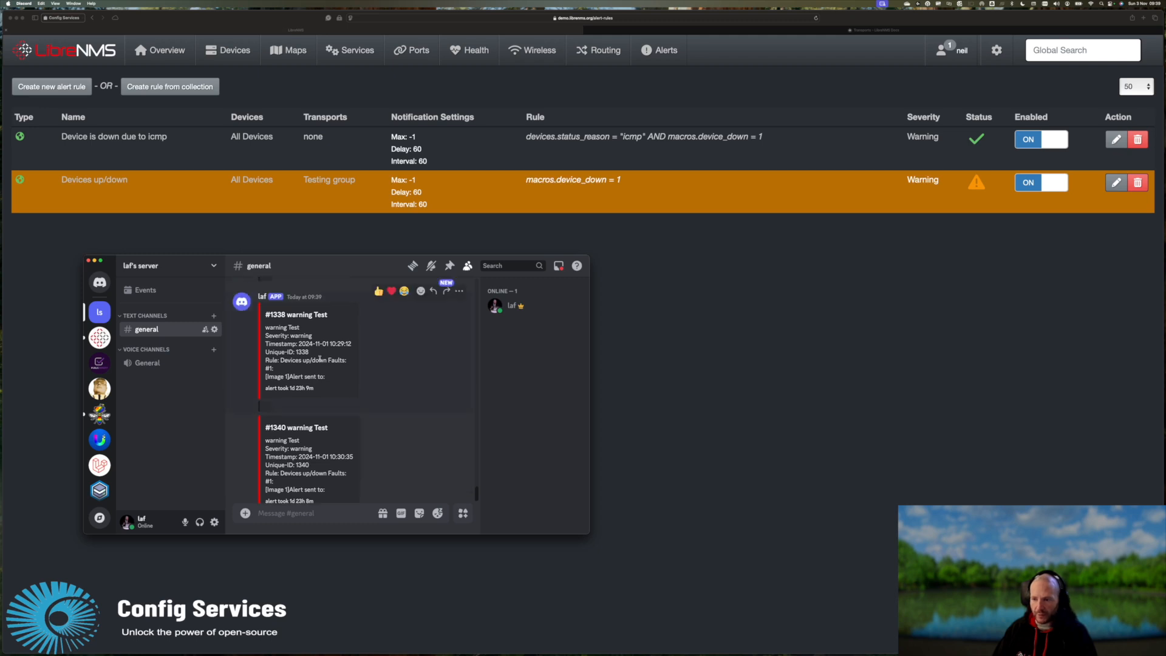
{"action": "scroll", "coordinate": [320, 359], "scroll_direction": "down", "scroll_amount": 1}
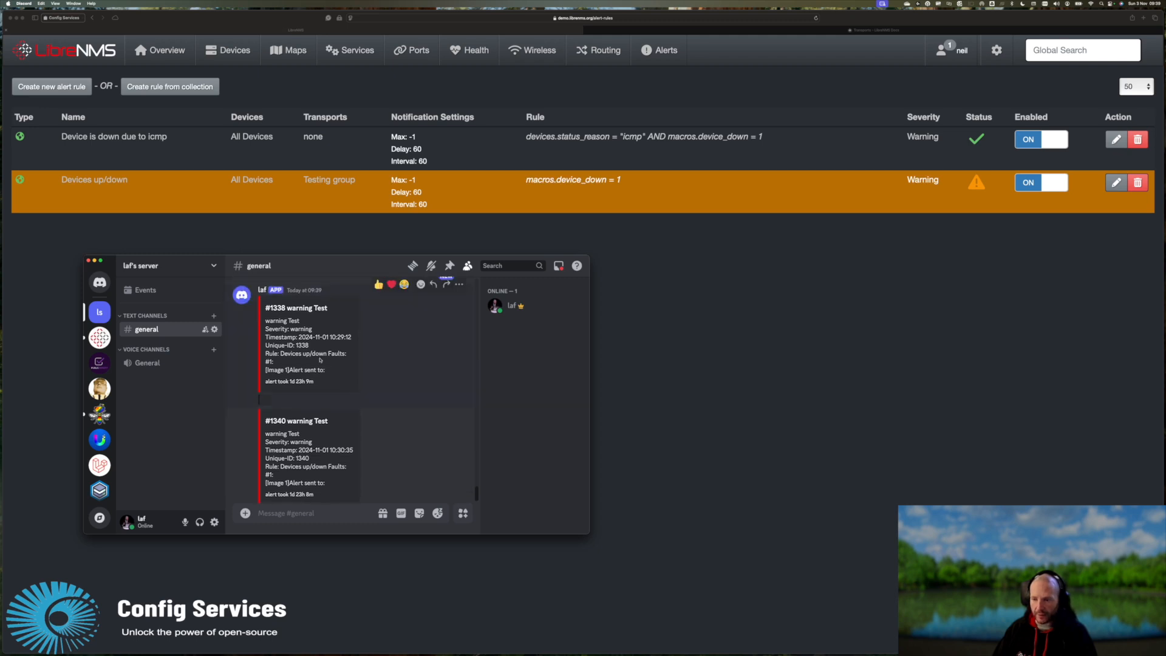
{"action": "left_click_drag", "start_coordinate": [354, 268], "coordinate": [0, 213]}
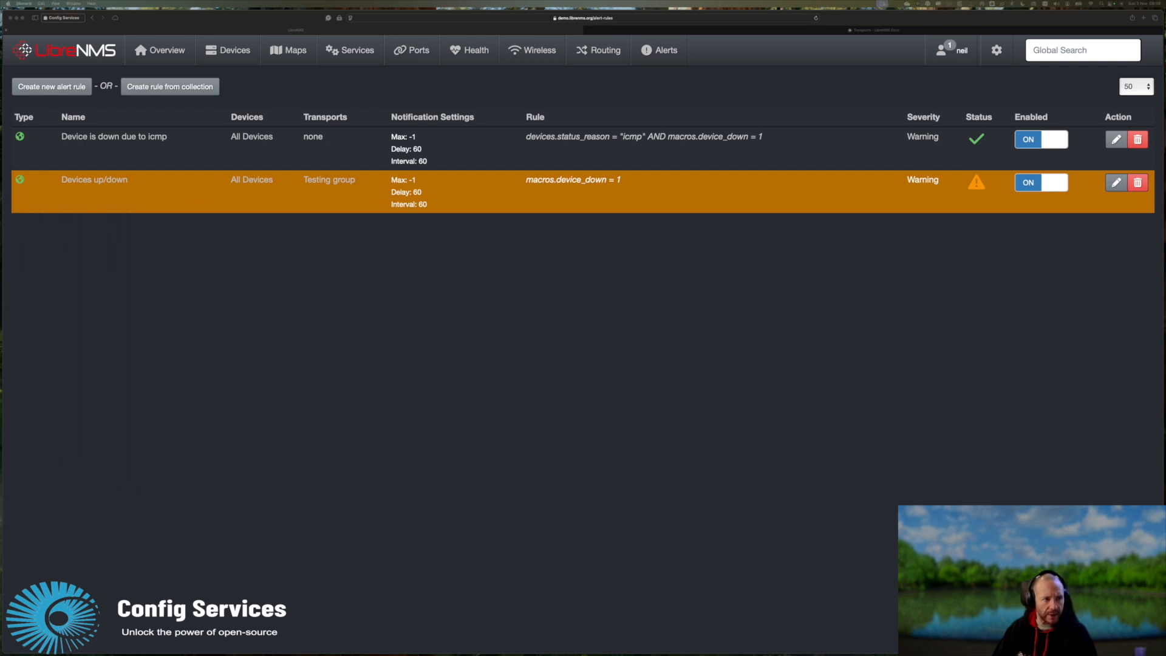
{"action": "key", "text": "Return"}
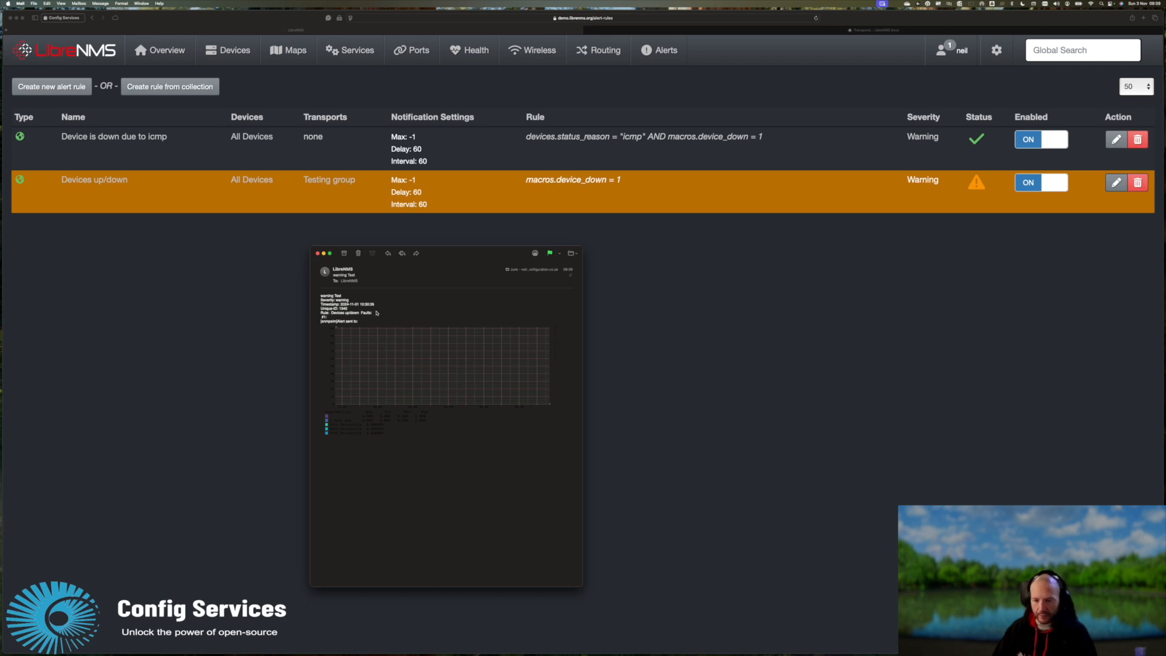
{"action": "key", "text": "super+w"}
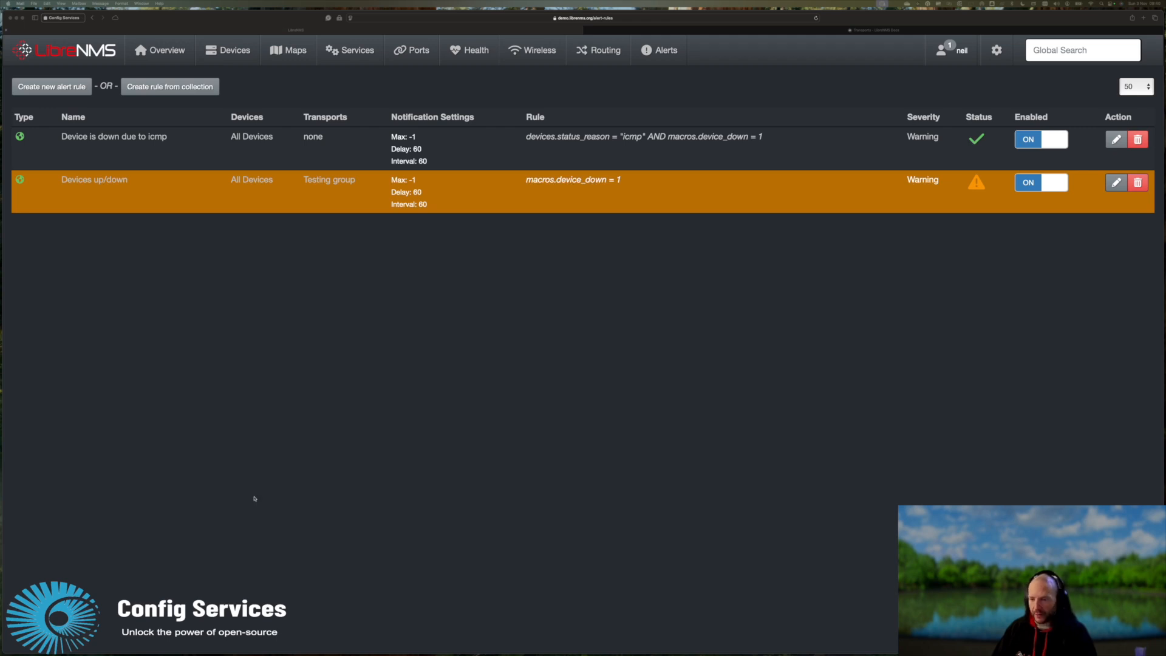
{"action": "left_click", "coordinate": [485, 333]}
Send a test message through the Discord transport from the Alert Transports list.
{"action": "mouse_move", "coordinate": [661, 51]}
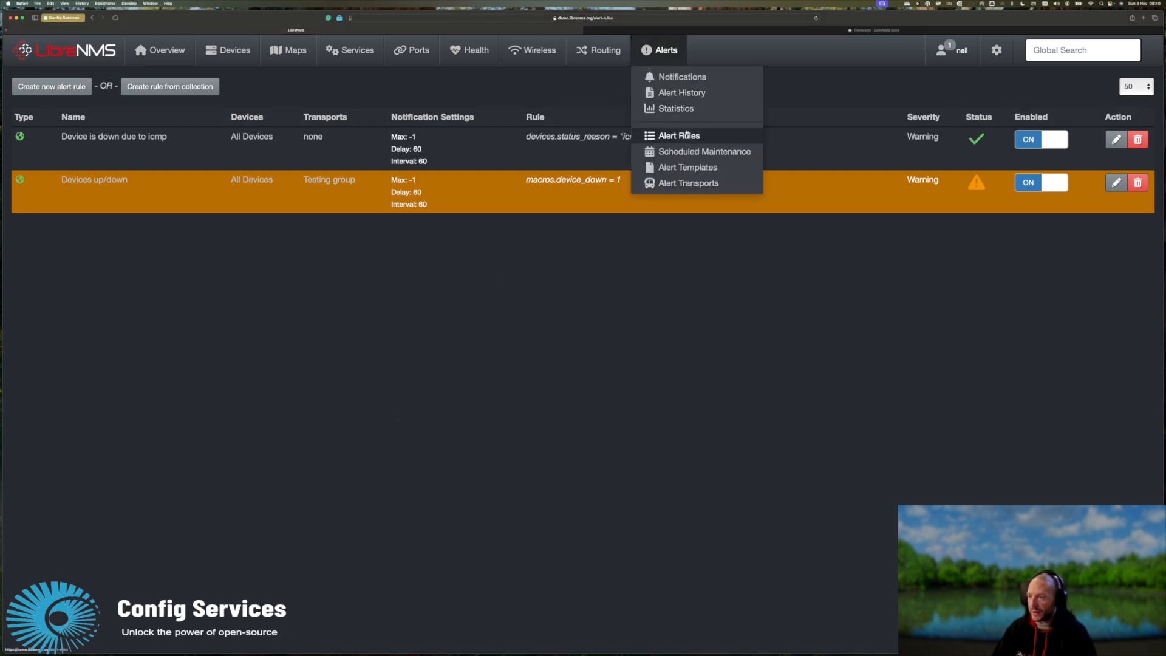
{"action": "left_click", "coordinate": [686, 183]}
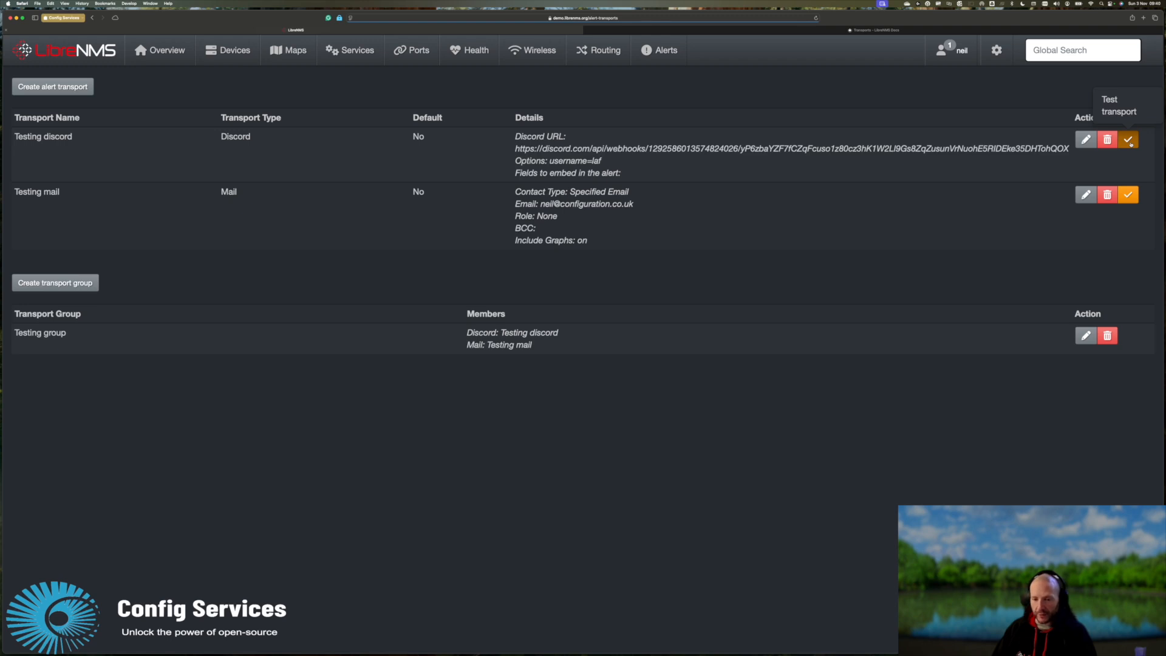
{"action": "left_click", "coordinate": [1129, 141]}
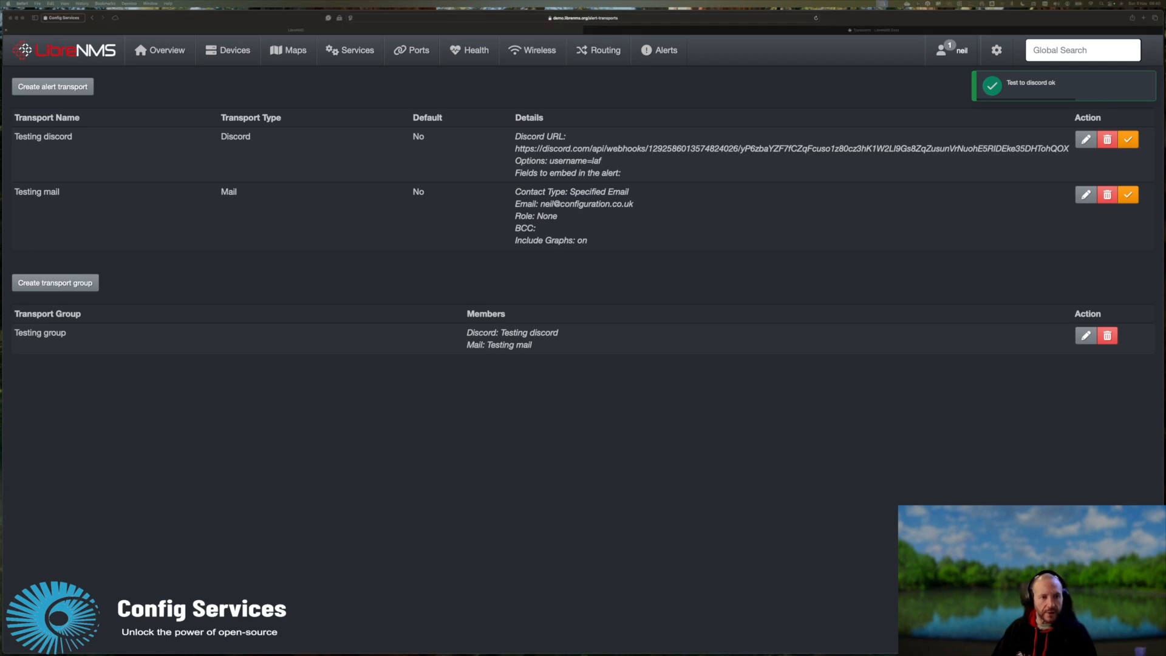
Check the LibreNMS test message in Discord, move Discord aside, and focus the terminal.
{"action": "left_click_drag", "start_coordinate": [0, 183], "coordinate": [327, 167]}
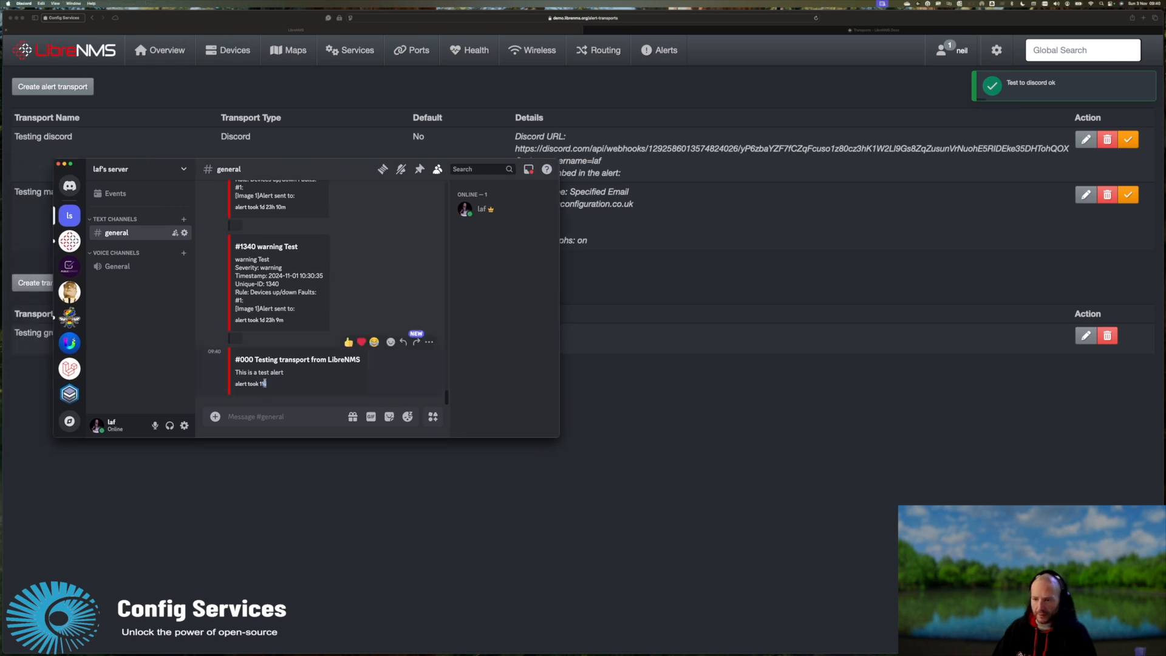
{"action": "left_click_drag", "start_coordinate": [268, 386], "coordinate": [236, 357]}
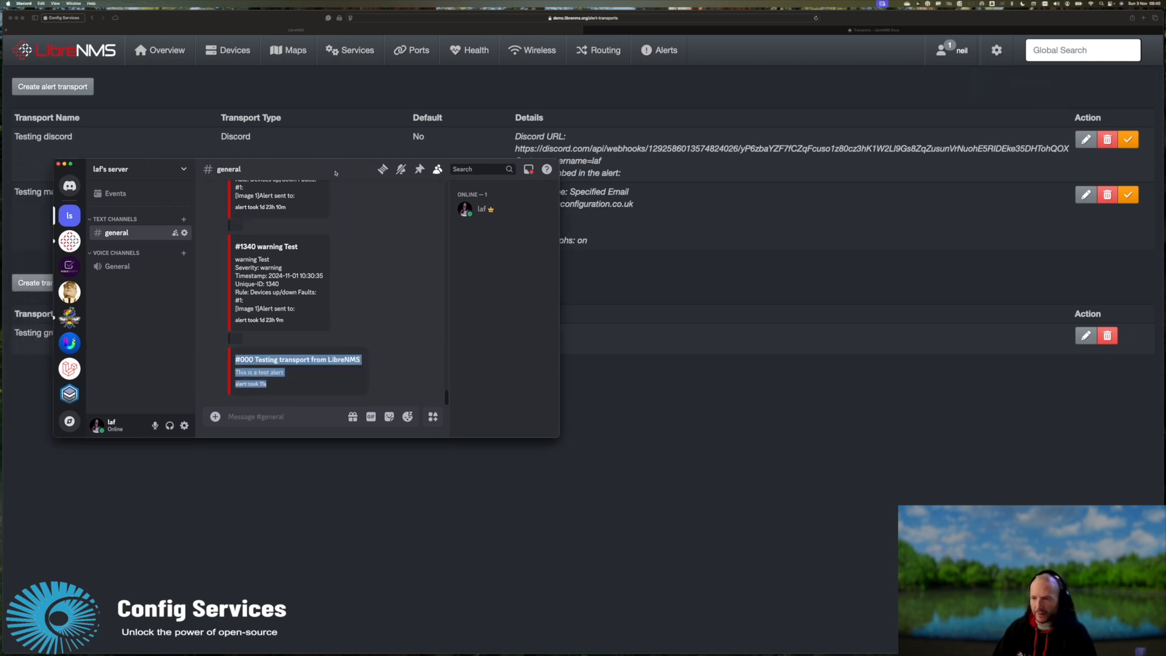
{"action": "left_click_drag", "start_coordinate": [334, 172], "coordinate": [0, 222]}
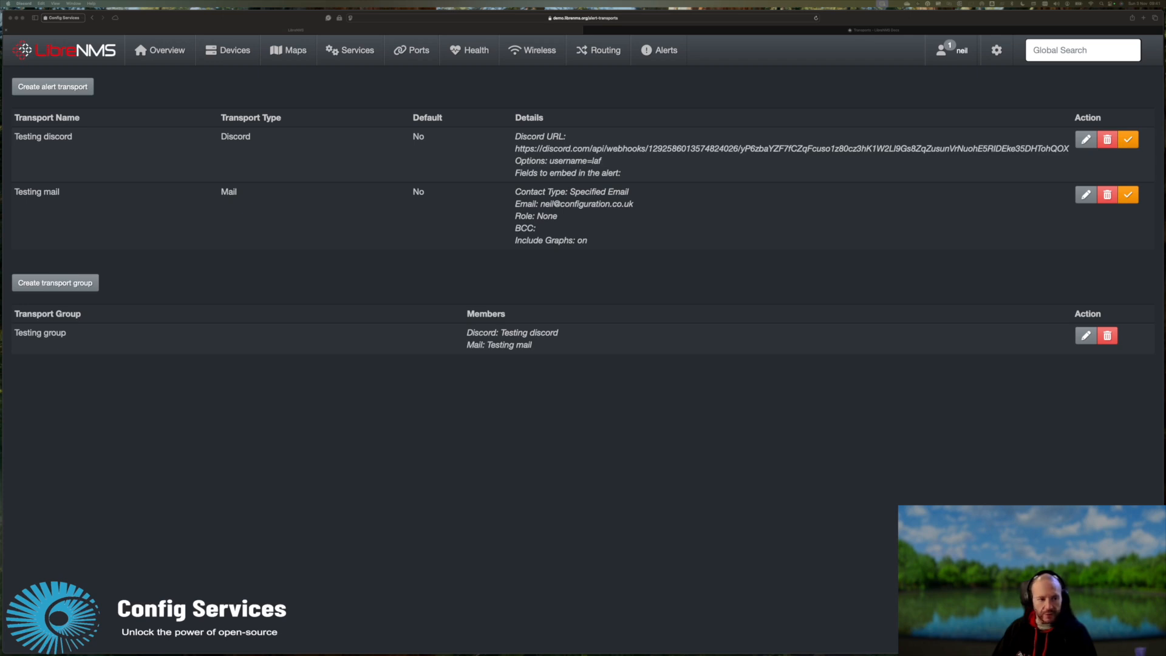
{"action": "key", "text": "super+Tab"}
{"action": "left_click", "coordinate": [342, 403]}
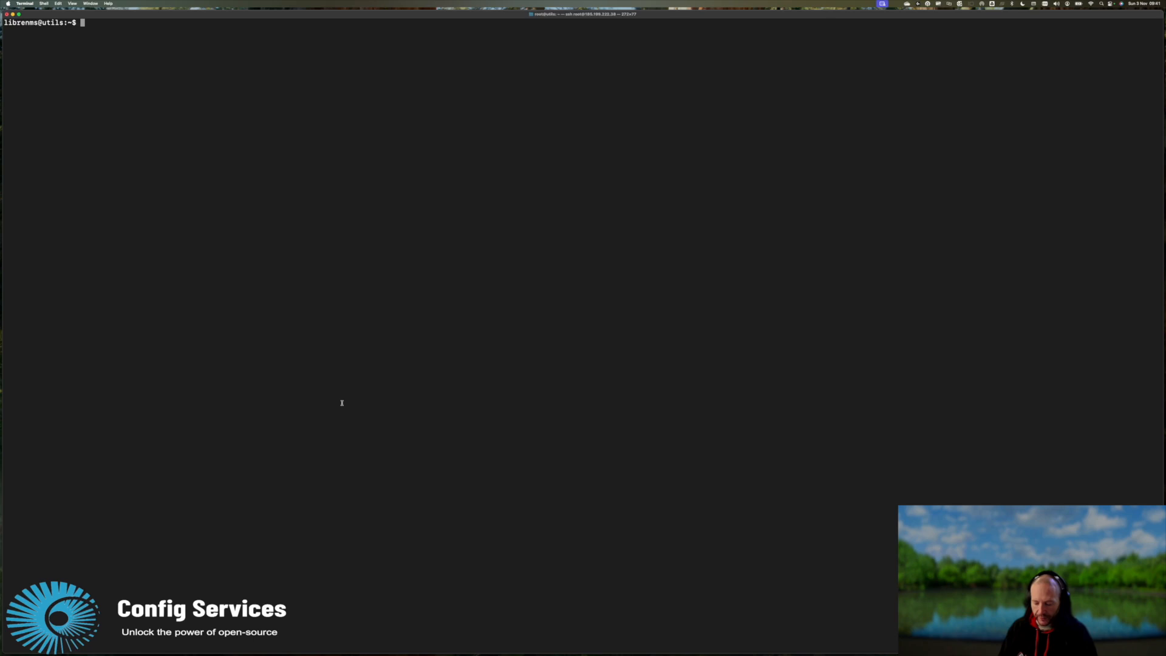
Run ./scripts/test-alert.php with no arguments to display its usage help.
{"action": "type", "text": "./scripts/te"}
{"action": "key", "text": "Tab"}
{"action": "key", "text": "Tab"}
{"action": "key", "text": "Tab"}
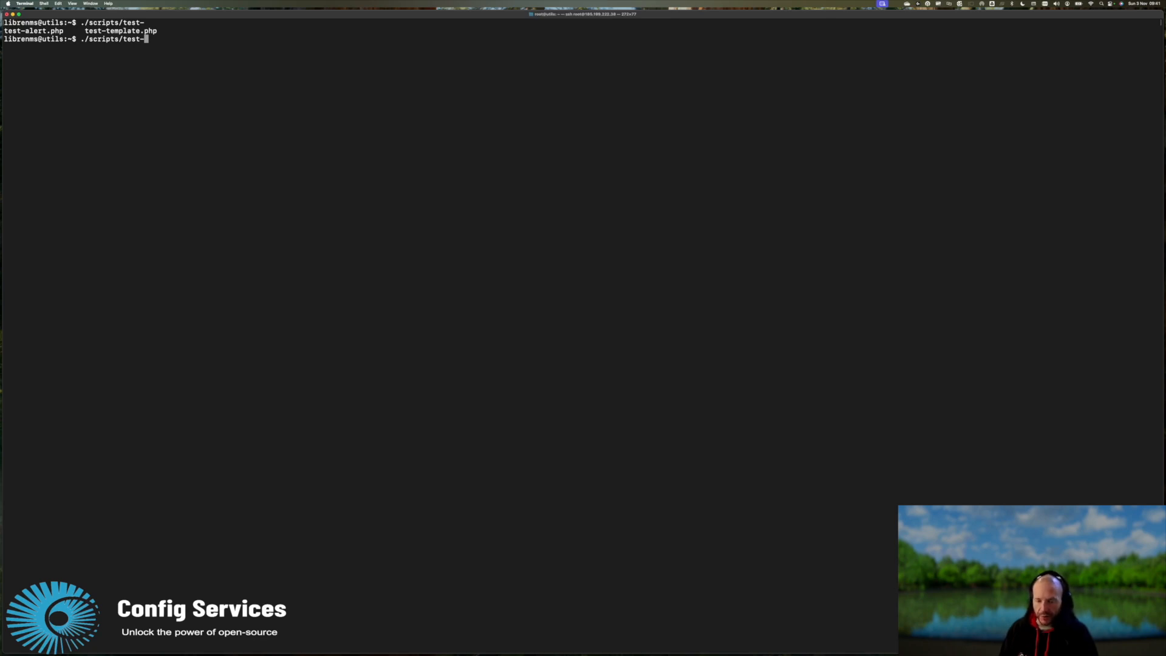
{"action": "type", "text": "al"}
{"action": "key", "text": "Tab"}
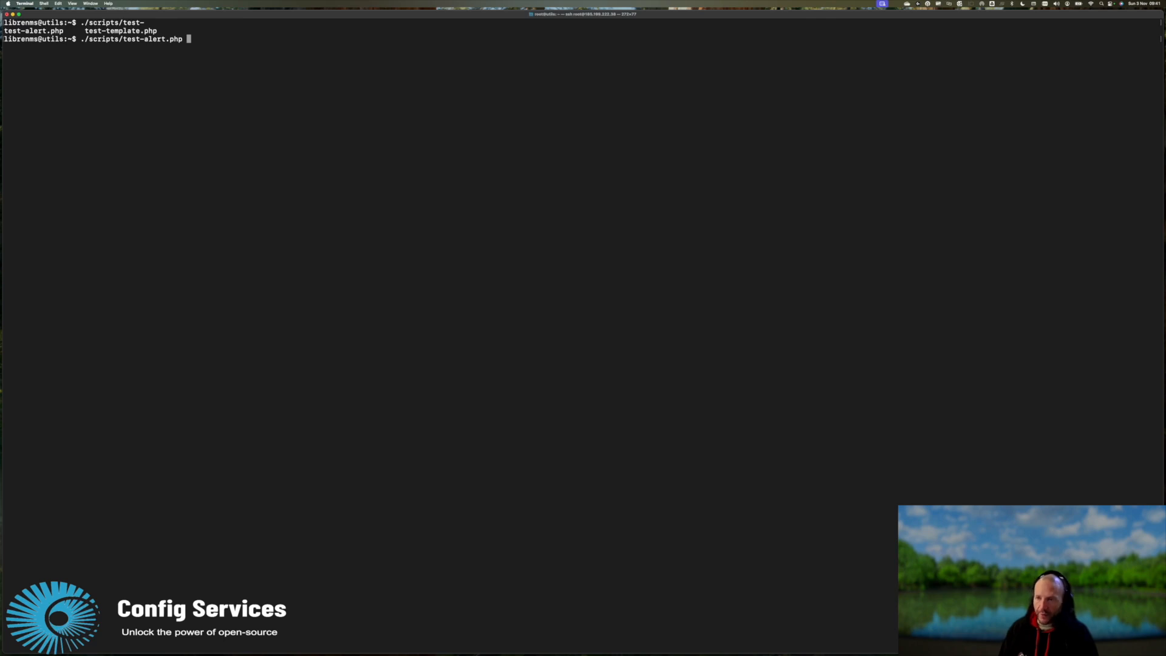
{"action": "key", "text": "Return"}
Recall the test-alert.php command, append -r, and return to the LibreNMS page.
{"action": "key", "text": "Up"}
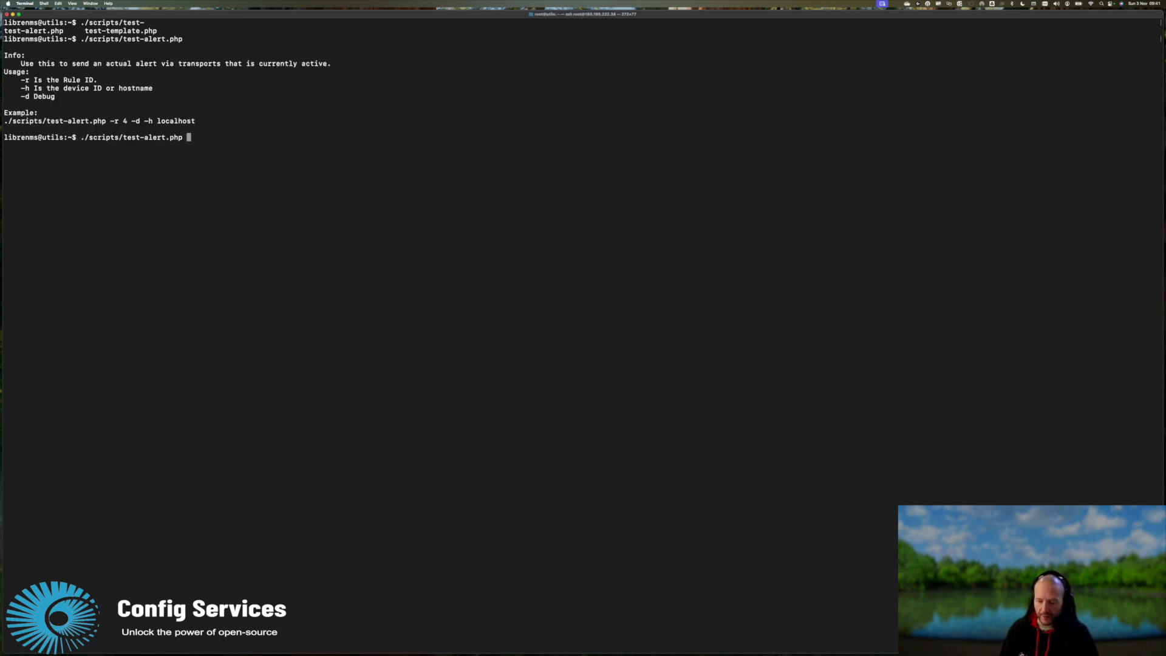
{"action": "type", "text": "-r"}
{"action": "key", "text": "super+Tab"}
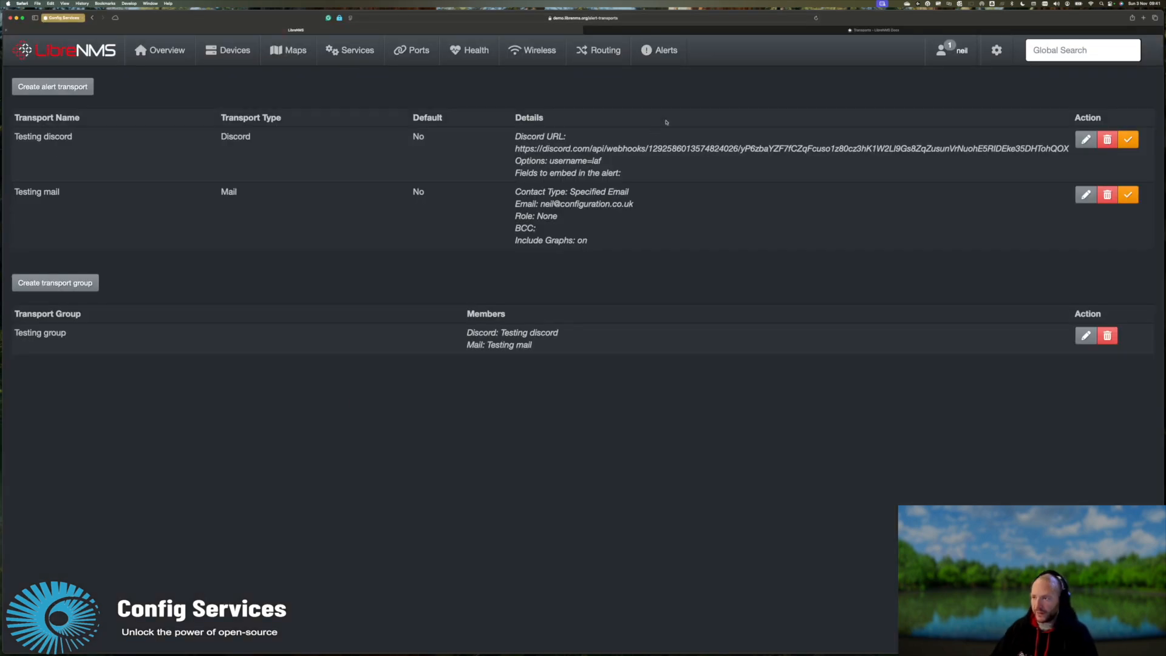
{"action": "mouse_move", "coordinate": [668, 58]}
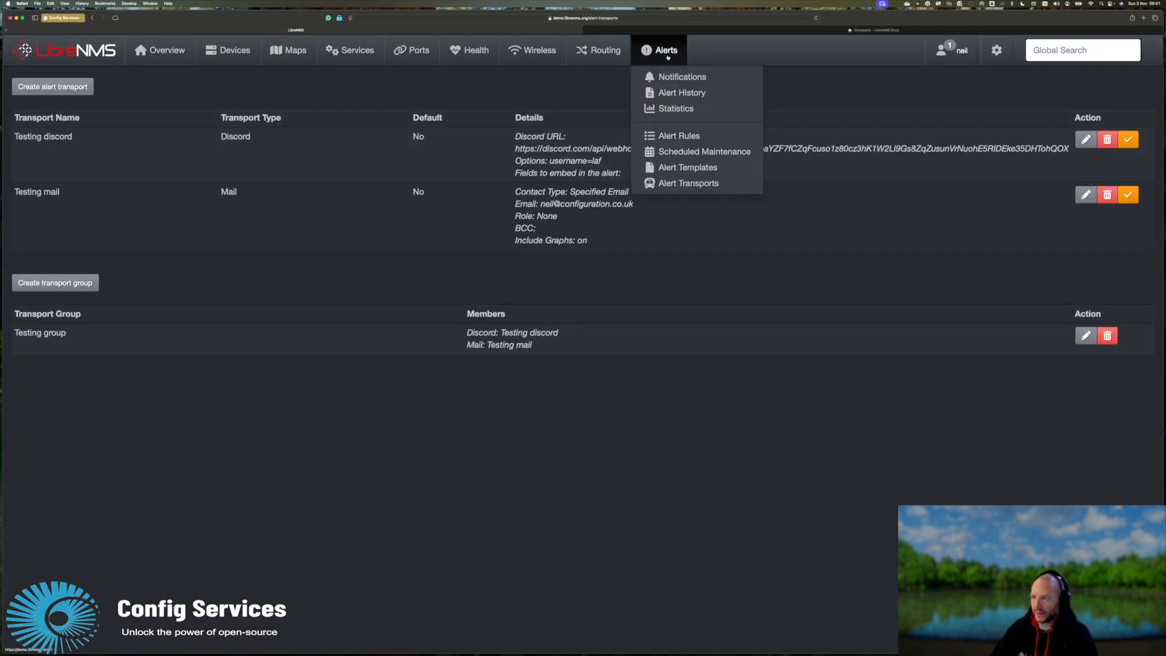
Look up rule ID 20 in Alert Rules and add '20 -h' to the terminal command.
{"action": "left_click", "coordinate": [680, 136]}
{"action": "mouse_move", "coordinate": [20, 180]}
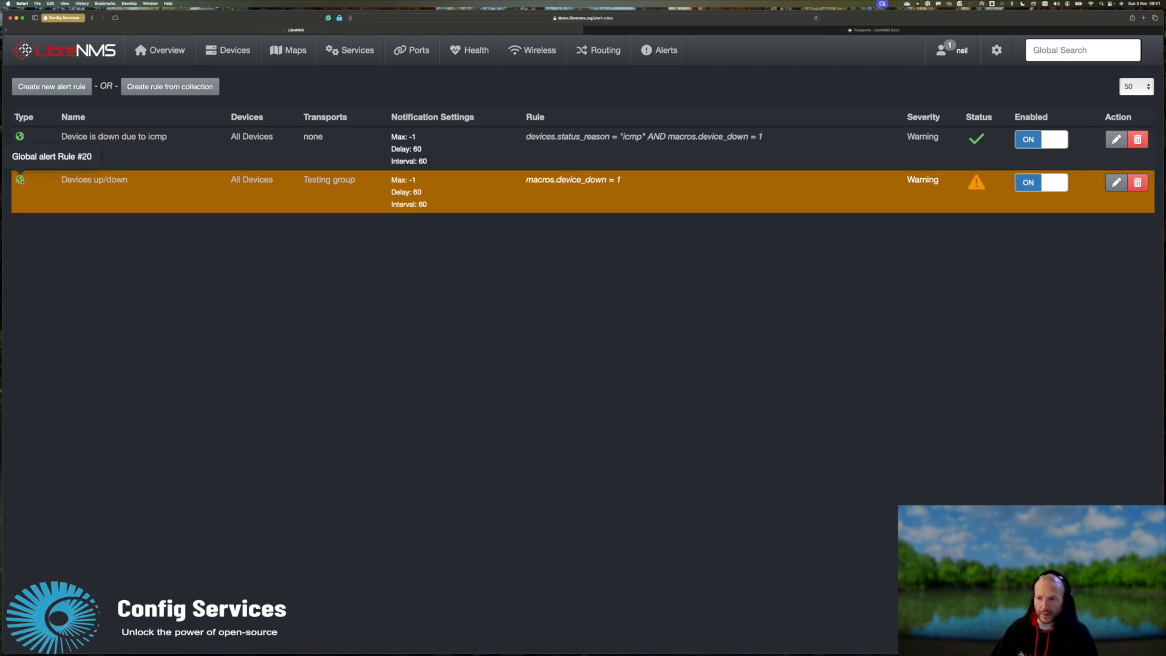
{"action": "key", "text": "super+Tab"}
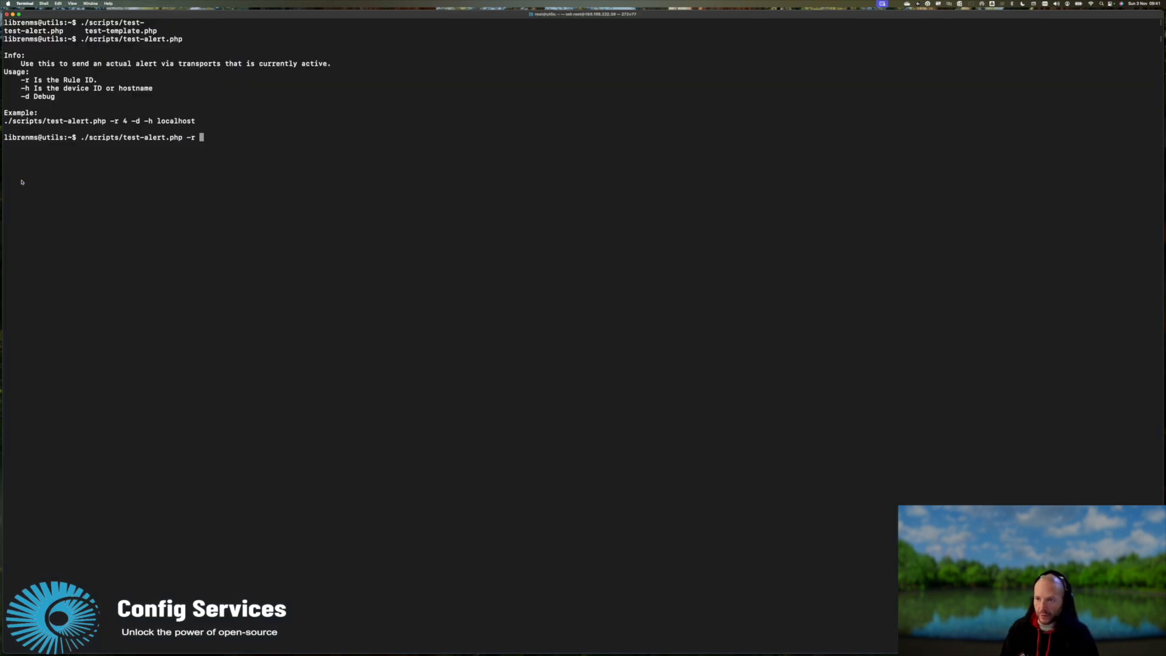
{"action": "type", "text": "20"}
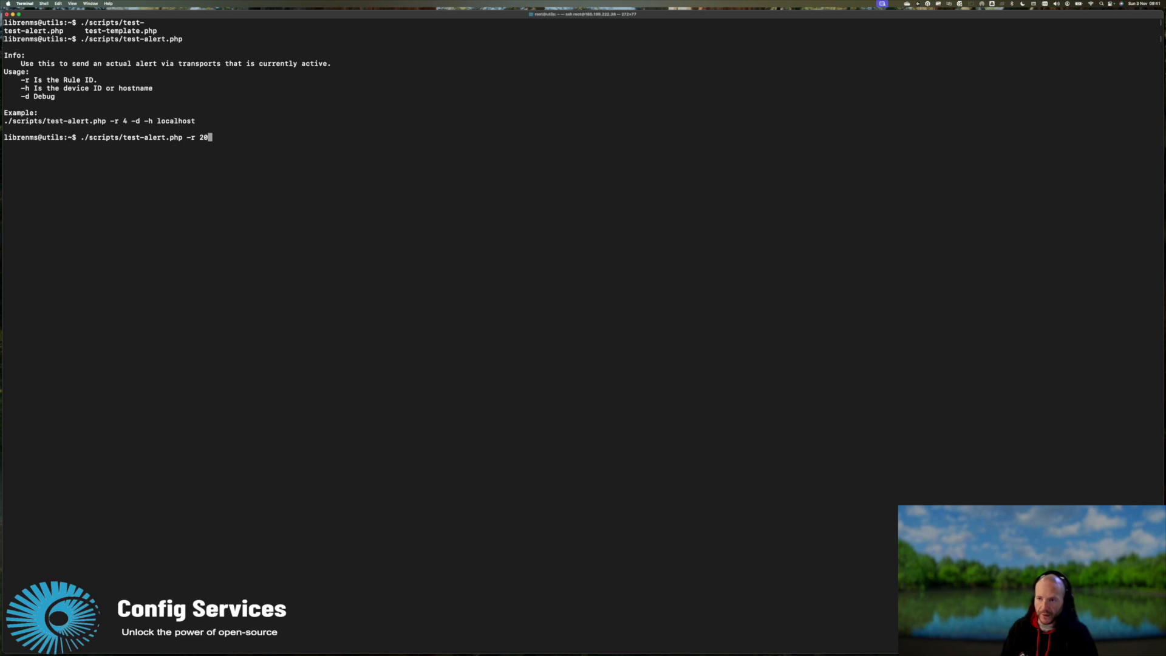
{"action": "type", "text": " -h"}
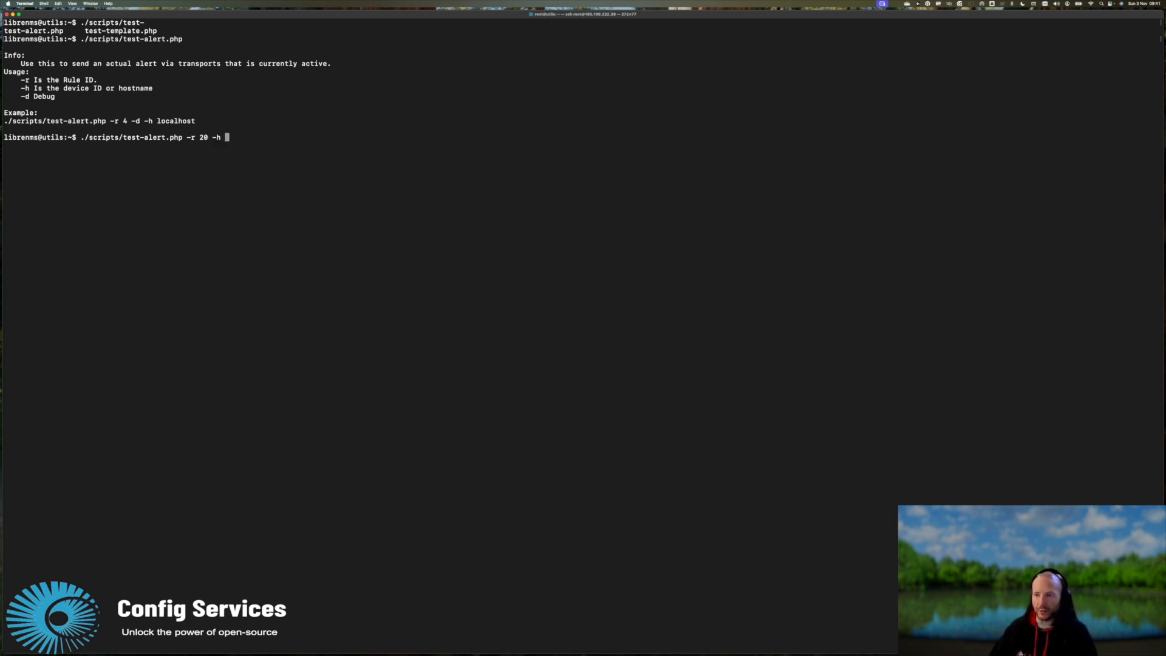
Find device ID 38 (8.8.8.8) in All Devices and append '38 -d' to the command.
{"action": "key", "text": "super+Tab"}
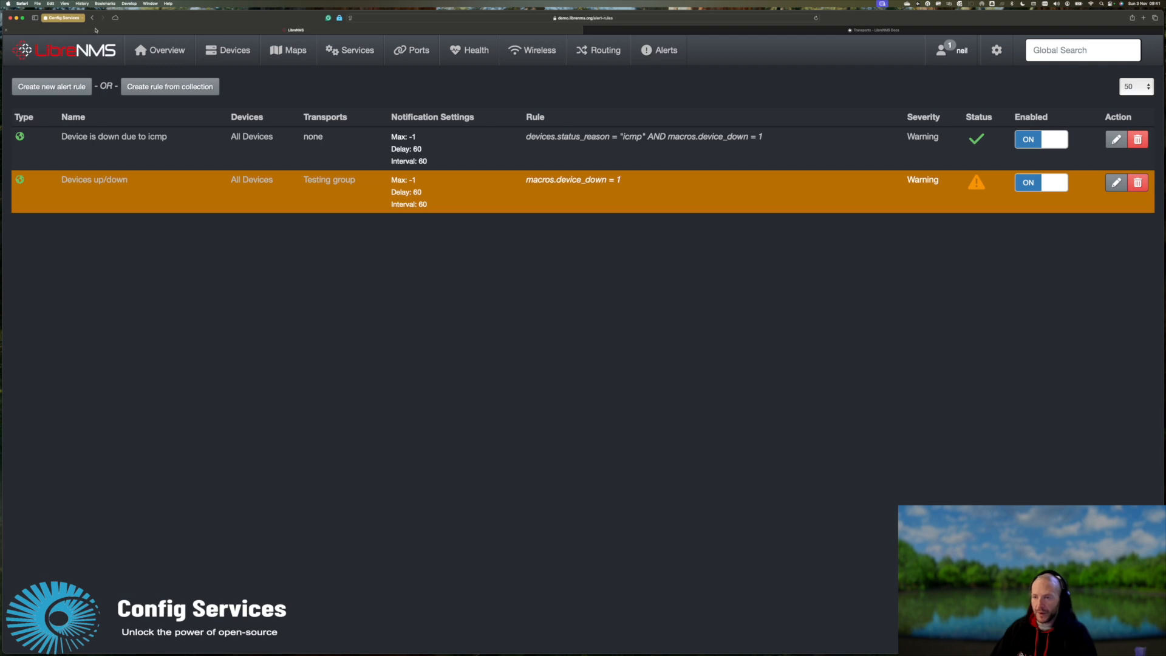
{"action": "mouse_move", "coordinate": [228, 50]}
{"action": "left_click", "coordinate": [235, 75]}
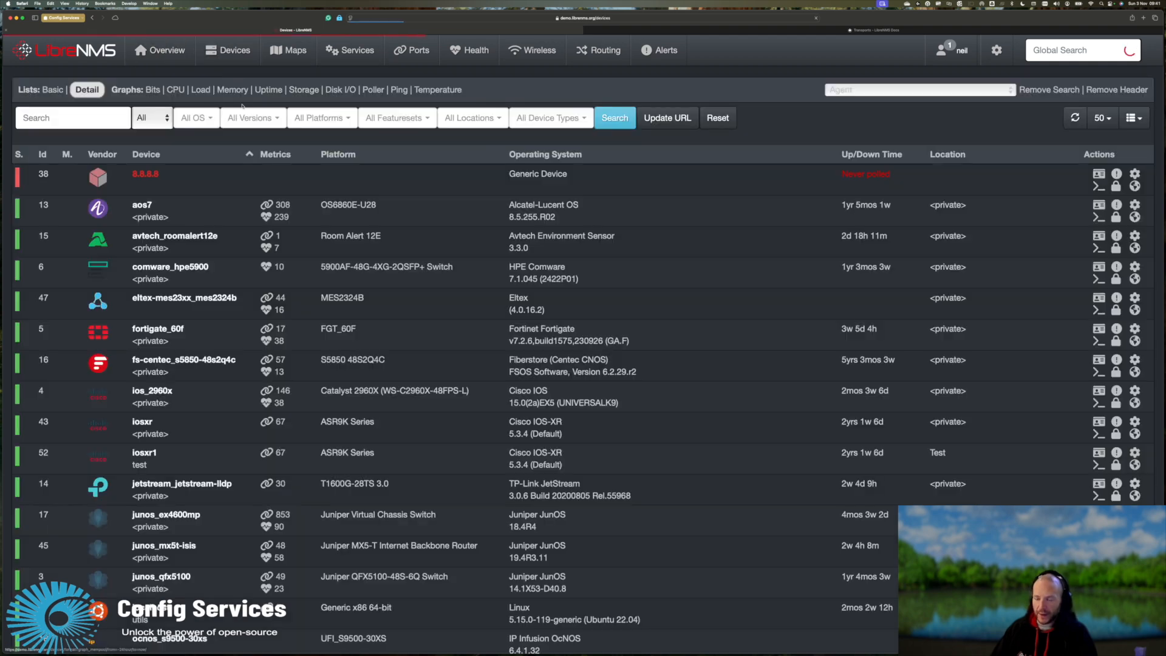
{"action": "mouse_move", "coordinate": [156, 176]}
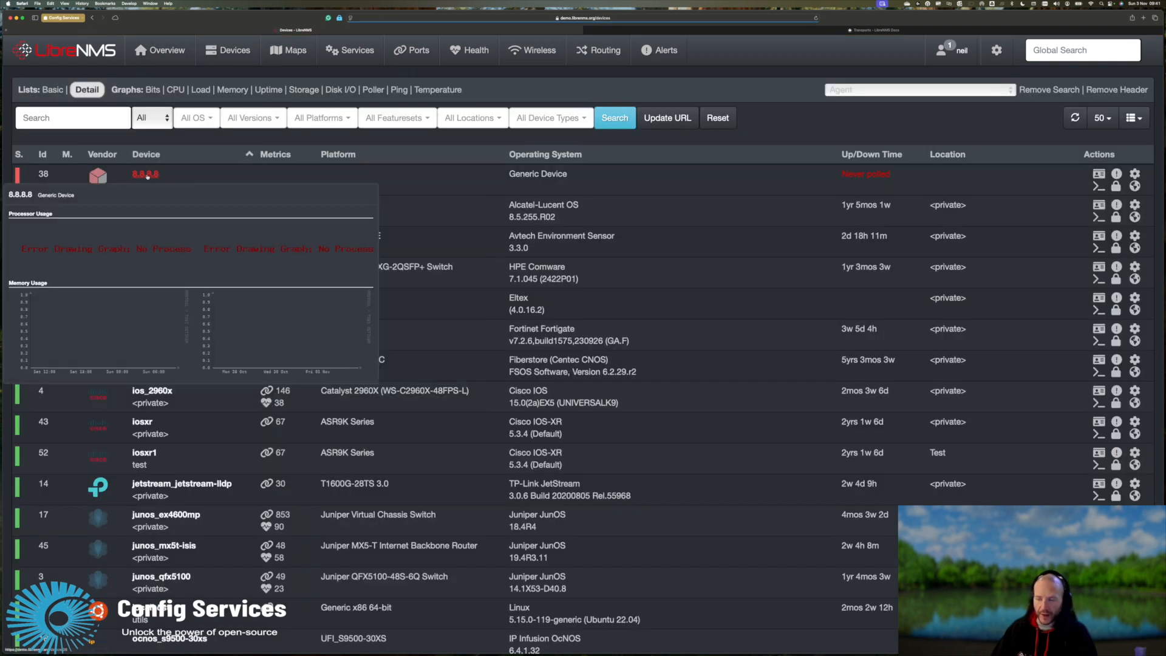
{"action": "double_click", "coordinate": [44, 174]}
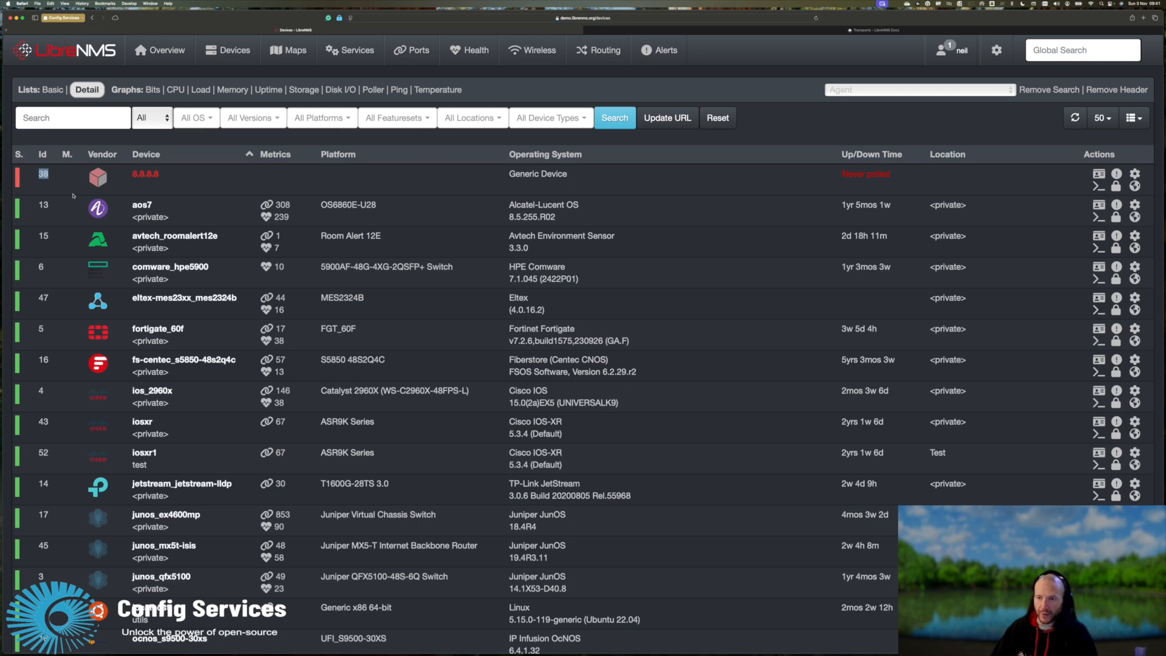
{"action": "key", "text": "super+Tab"}
{"action": "type", "text": "38"}
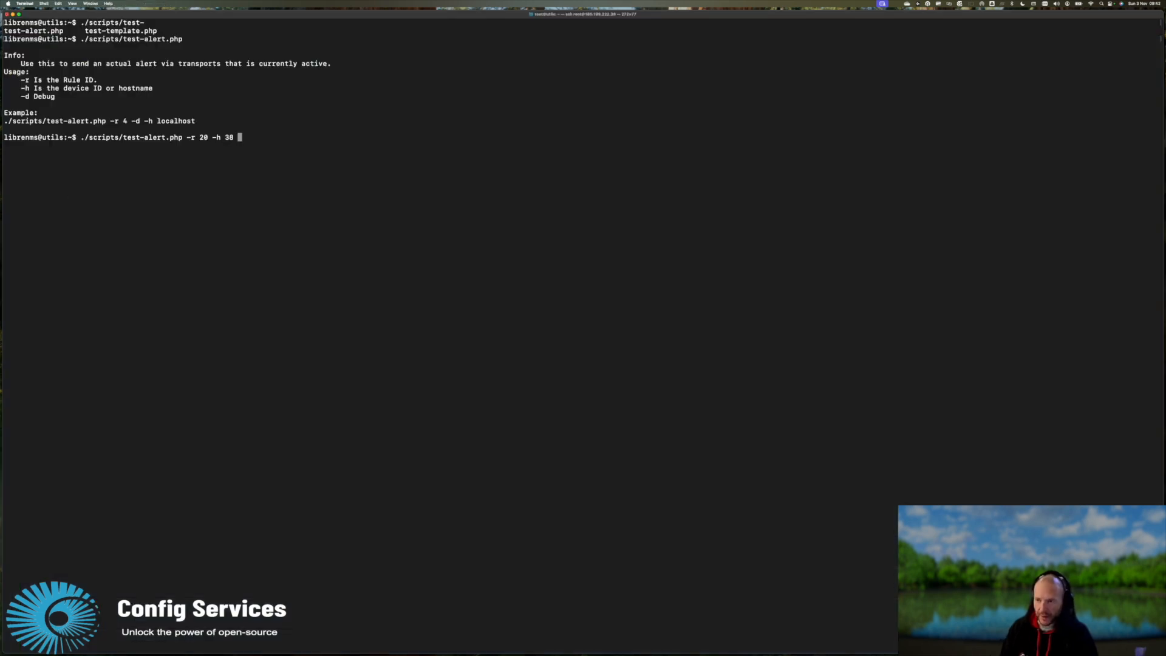
{"action": "type", "text": " -d"}
Run test-alert.php -r 20 -h 38 -d and highlight the Alert-UID #1338 and mail transport lines.
{"action": "key", "text": "Return"}
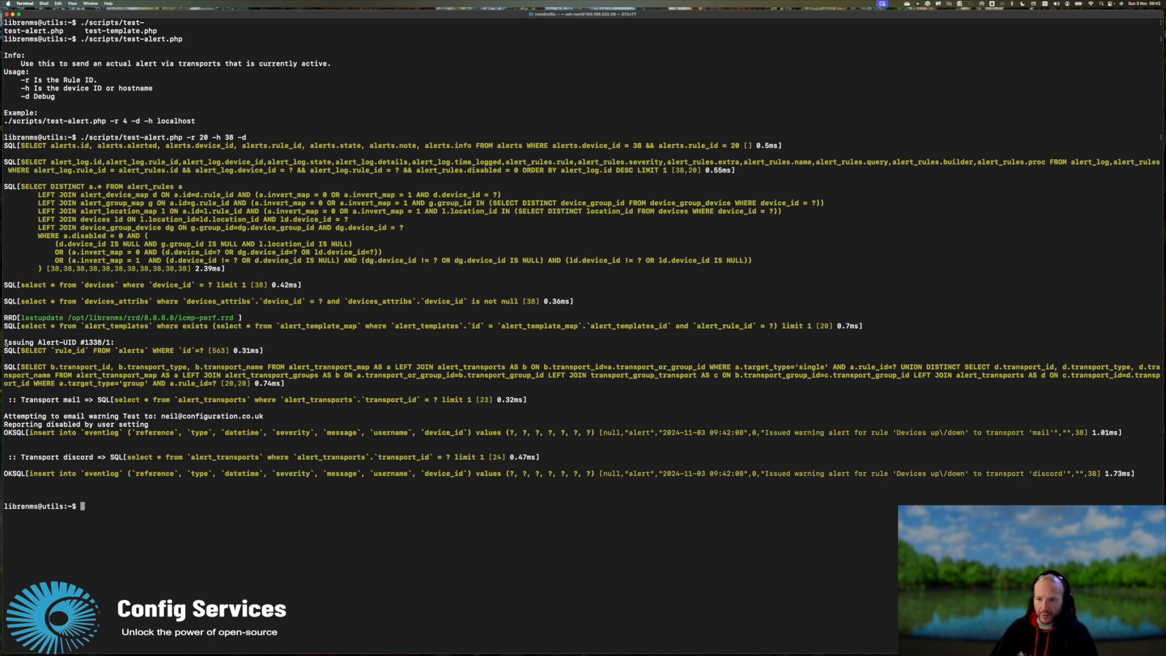
{"action": "left_click_drag", "start_coordinate": [4, 343], "coordinate": [102, 344]}
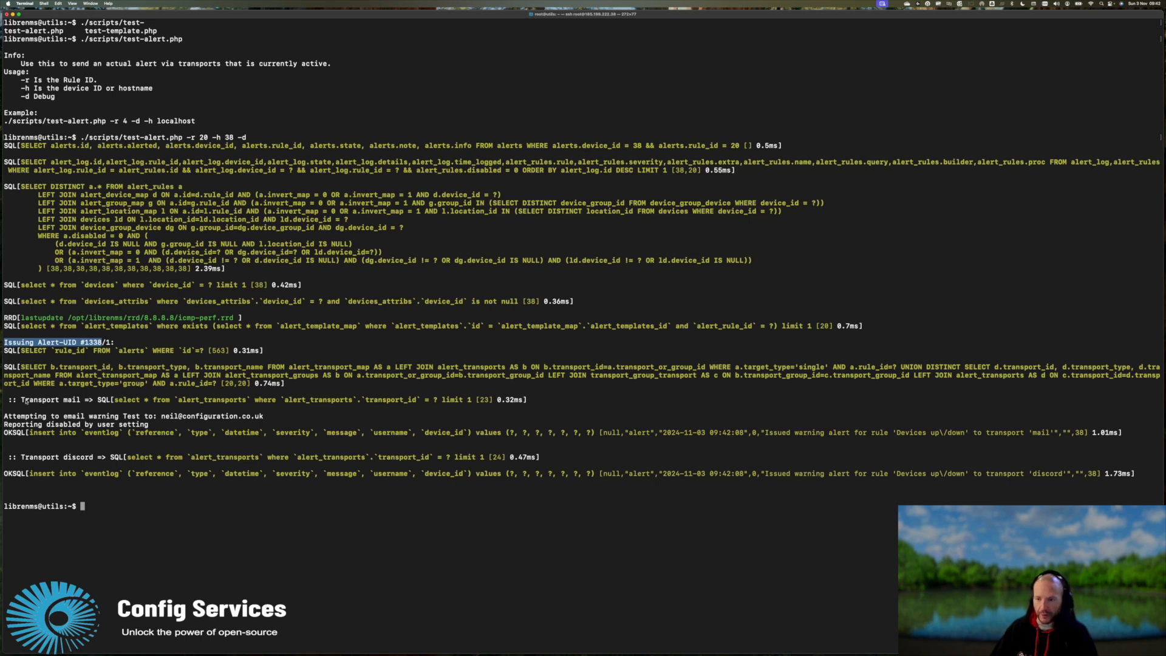
{"action": "left_click_drag", "start_coordinate": [22, 400], "coordinate": [77, 400]}
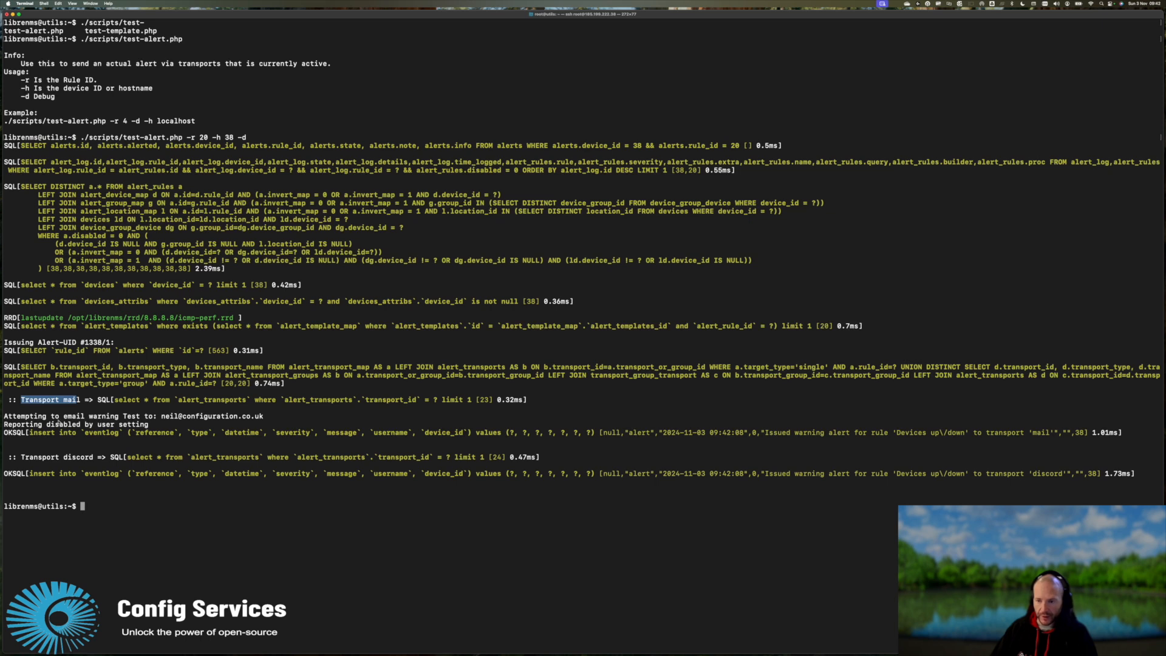
{"action": "left_click", "coordinate": [20, 418]}
{"action": "left_click_drag", "start_coordinate": [13, 434], "coordinate": [5, 433]}
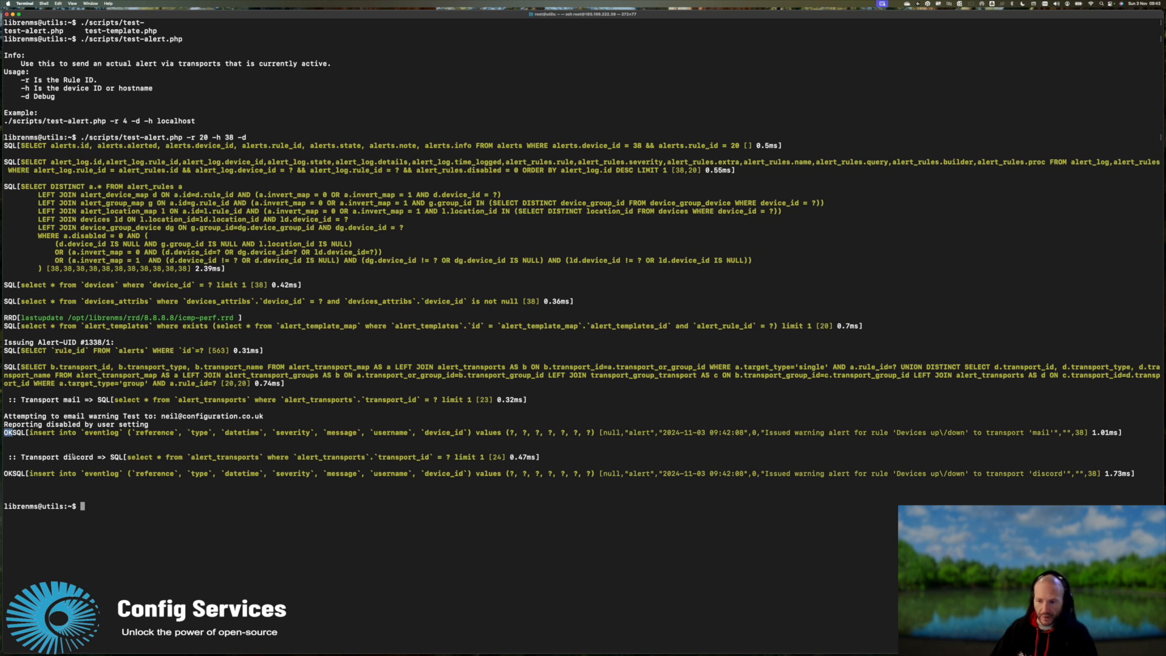
{"action": "left_click_drag", "start_coordinate": [21, 459], "coordinate": [90, 460]}
{"action": "left_click_drag", "start_coordinate": [14, 477], "coordinate": [7, 477]}
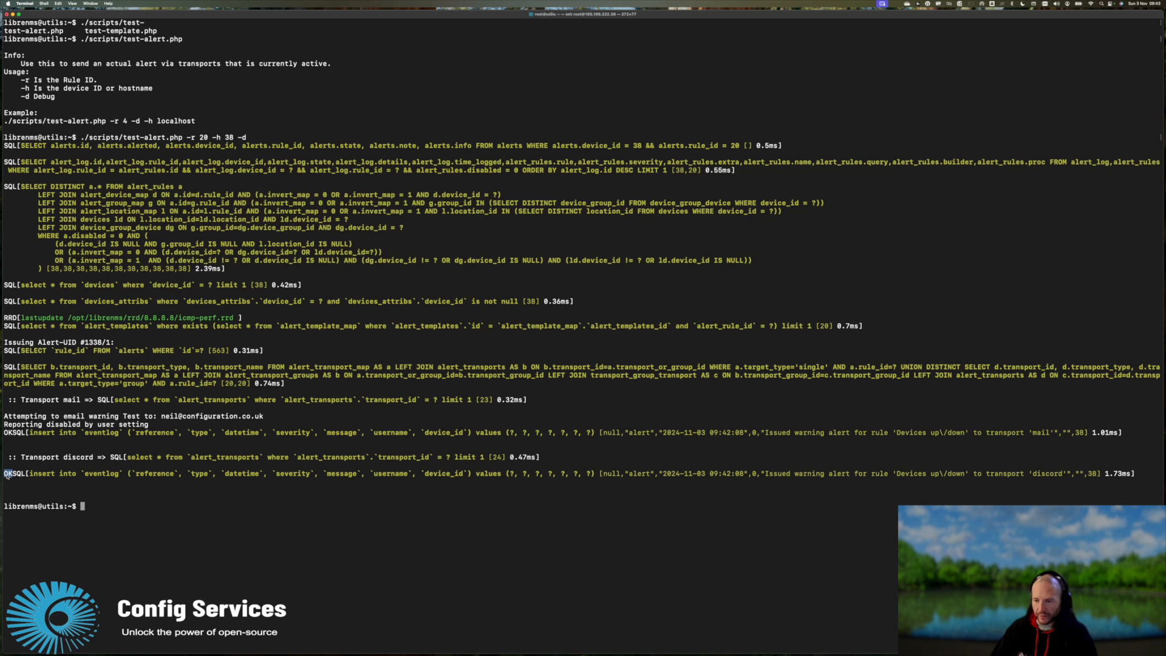
{"action": "left_click", "coordinate": [69, 495]}
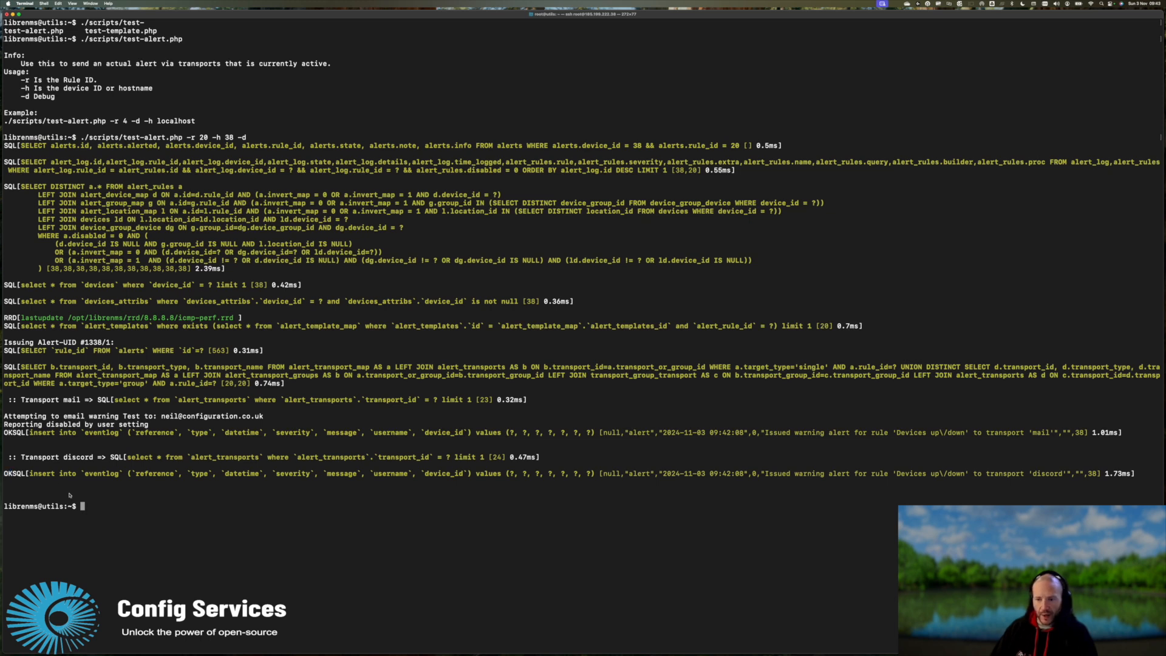